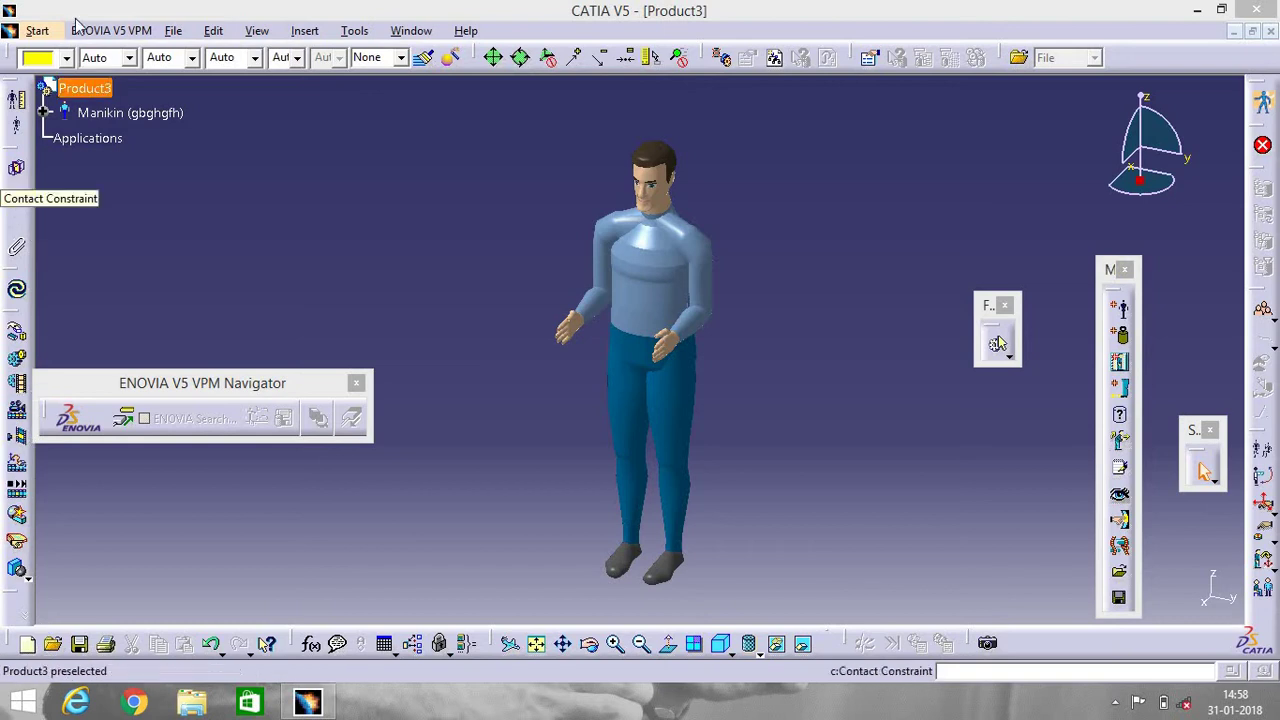
- Open the Start menu to the Ergonomics Design & Analysis submenu
{"action": "left_click", "coordinate": [40, 32]}
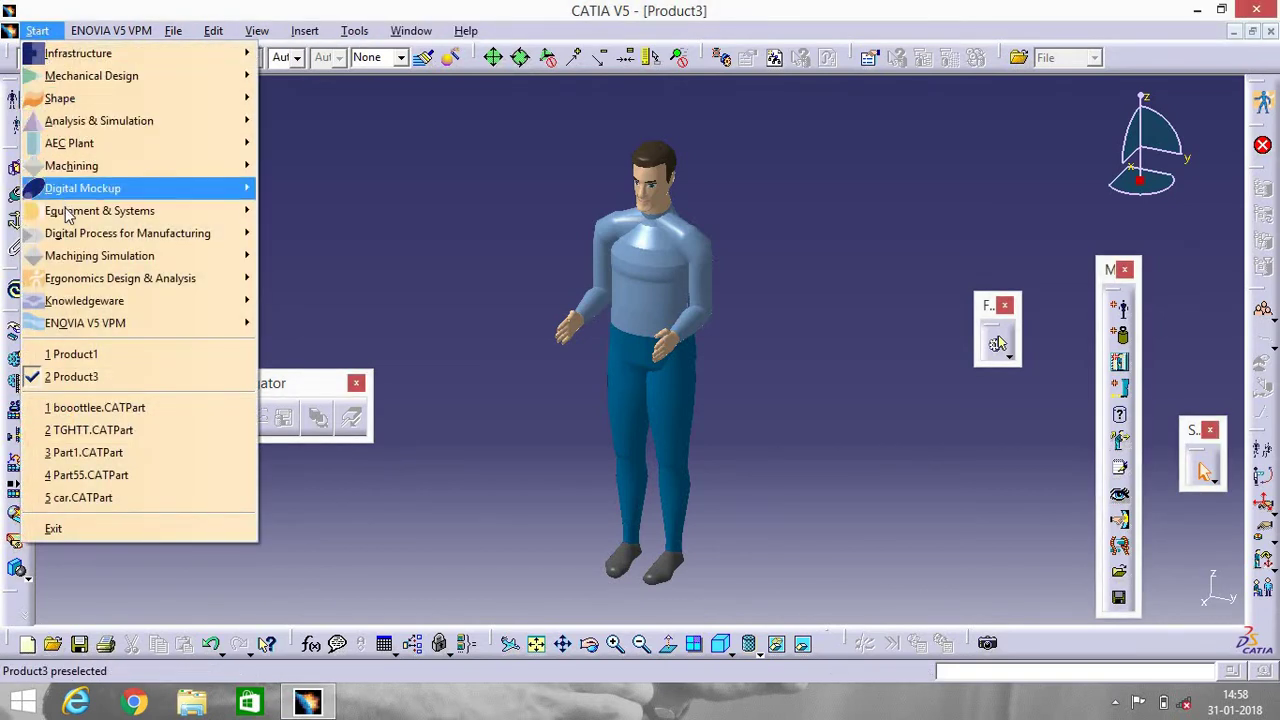
{"action": "mouse_move", "coordinate": [68, 282]}
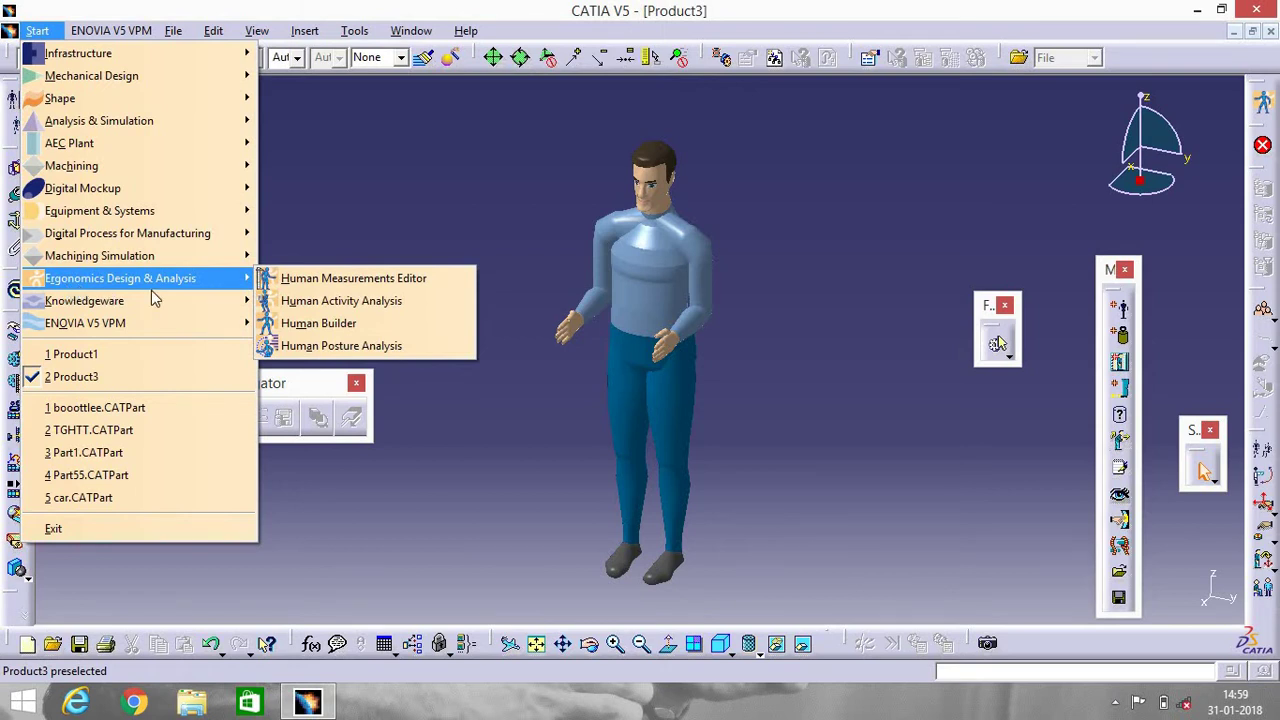
- Switch to Human Builder and insert Manikin8 under Product4 with the American population
{"action": "mouse_move", "coordinate": [250, 282]}
{"action": "left_click", "coordinate": [300, 320]}
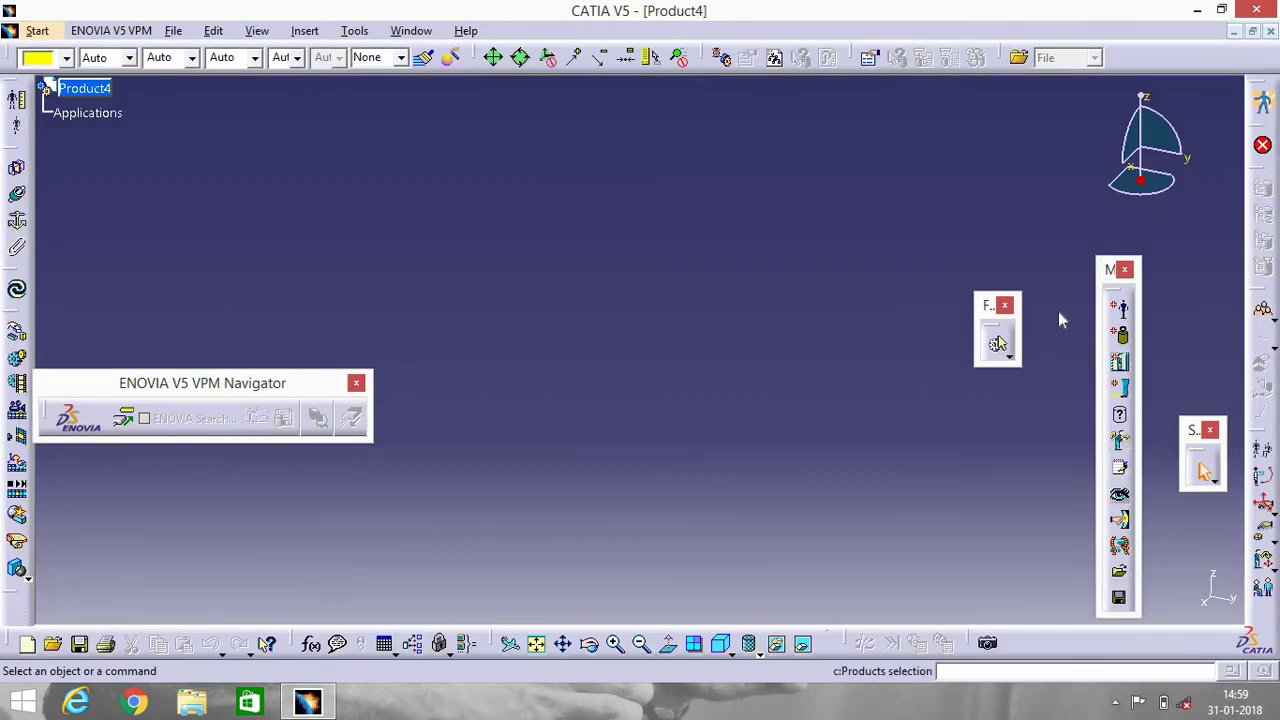
{"action": "left_click", "coordinate": [1121, 311]}
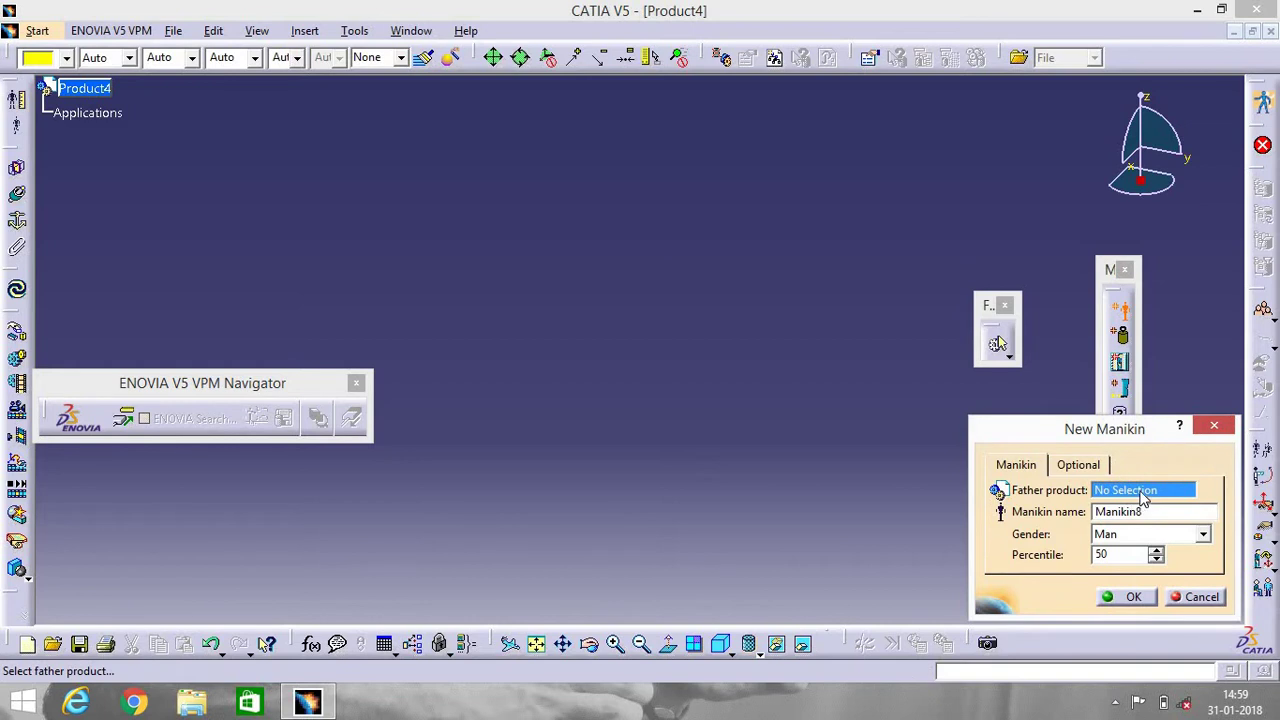
{"action": "left_click", "coordinate": [83, 89]}
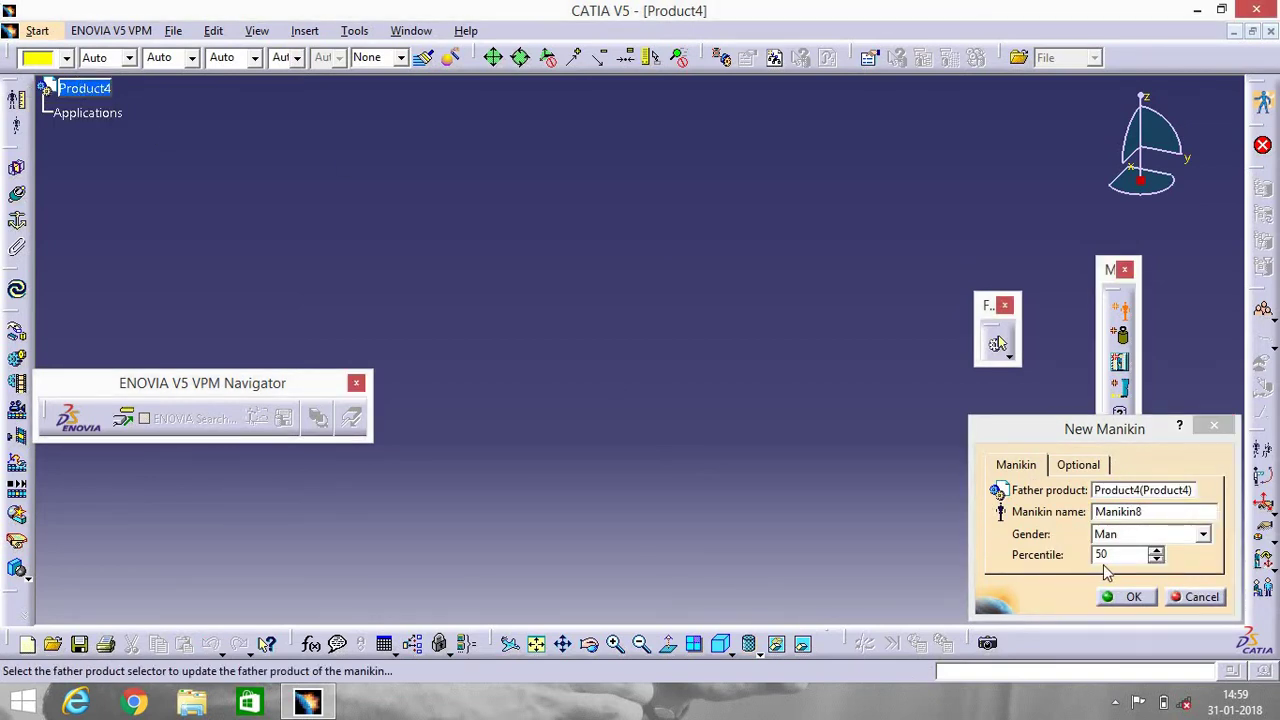
{"action": "left_click", "coordinate": [1080, 466]}
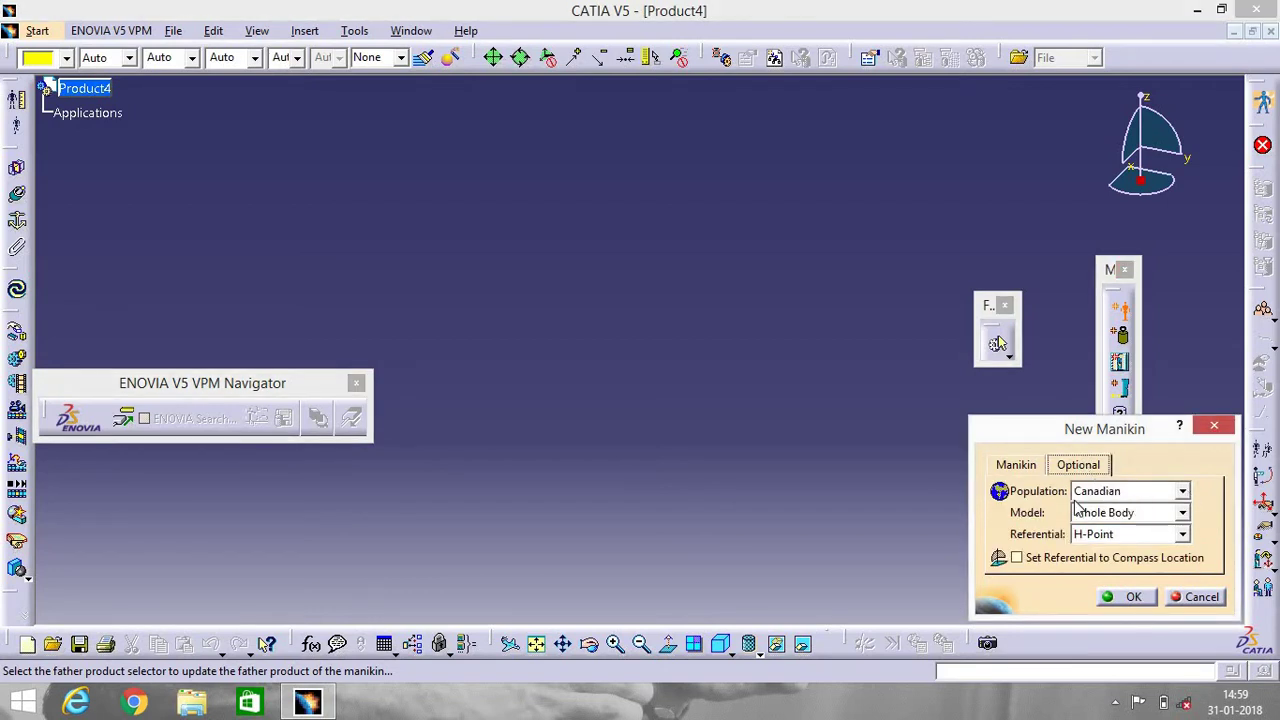
{"action": "left_click", "coordinate": [1183, 493]}
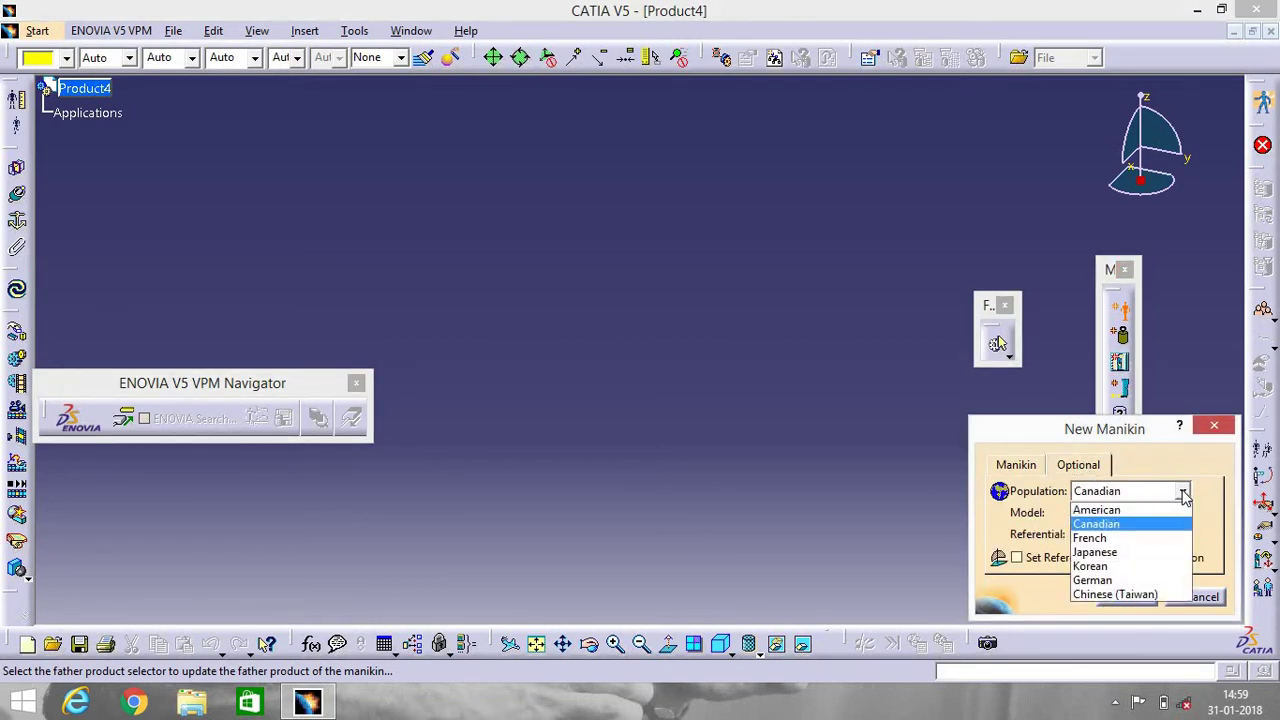
{"action": "left_click", "coordinate": [1112, 511]}
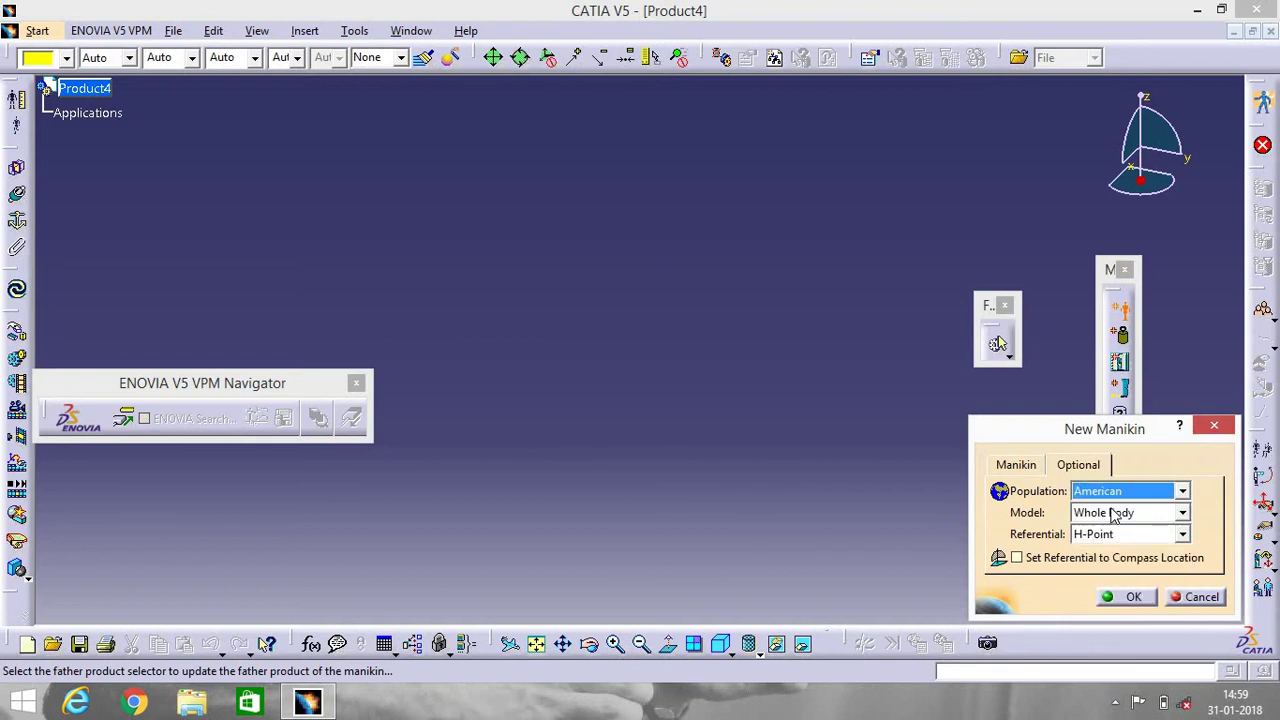
{"action": "left_click", "coordinate": [1117, 598]}
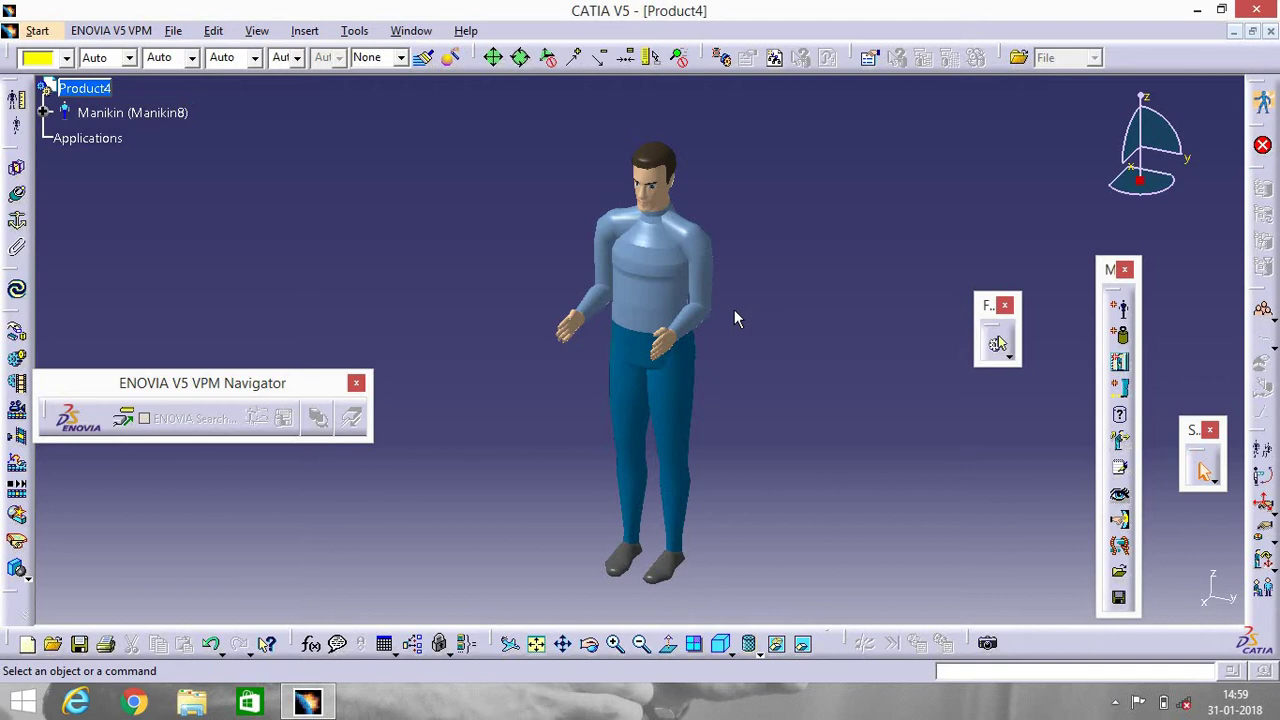
- Flex Manikin8's right hand and right forearm forward using Forward Kinematics
{"action": "left_click", "coordinate": [1264, 481]}
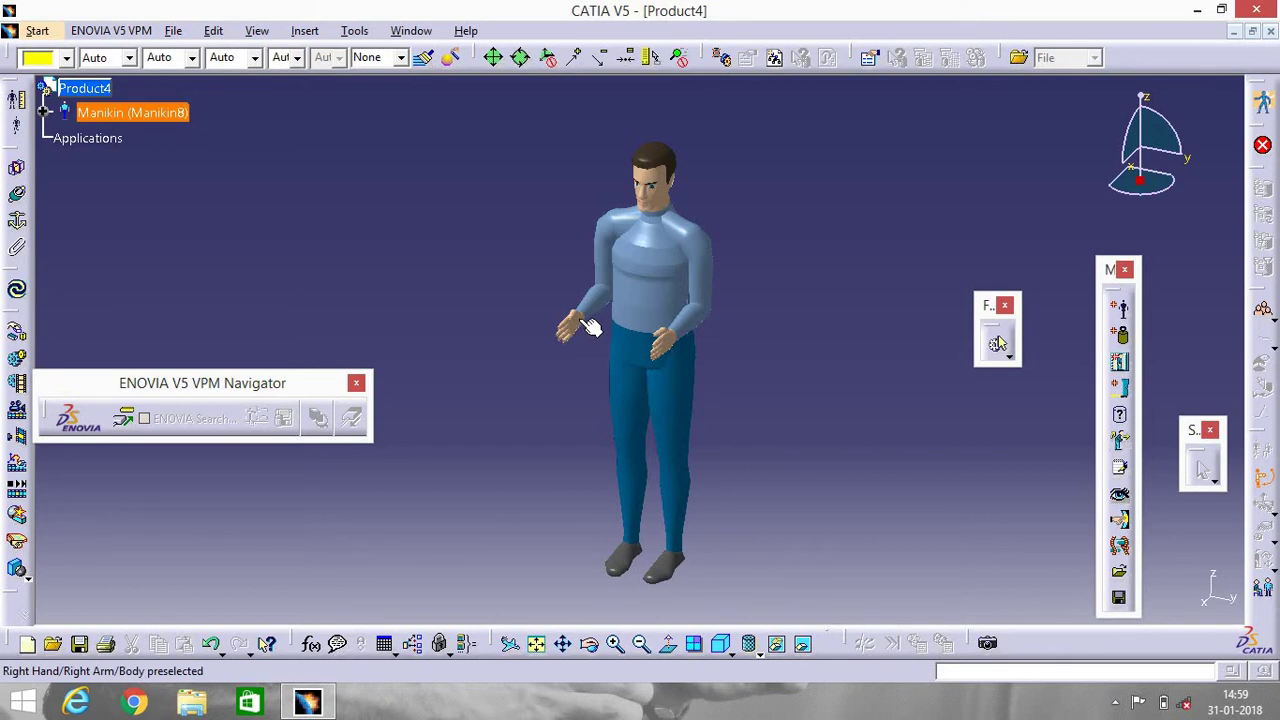
{"action": "mouse_move", "coordinate": [590, 326]}
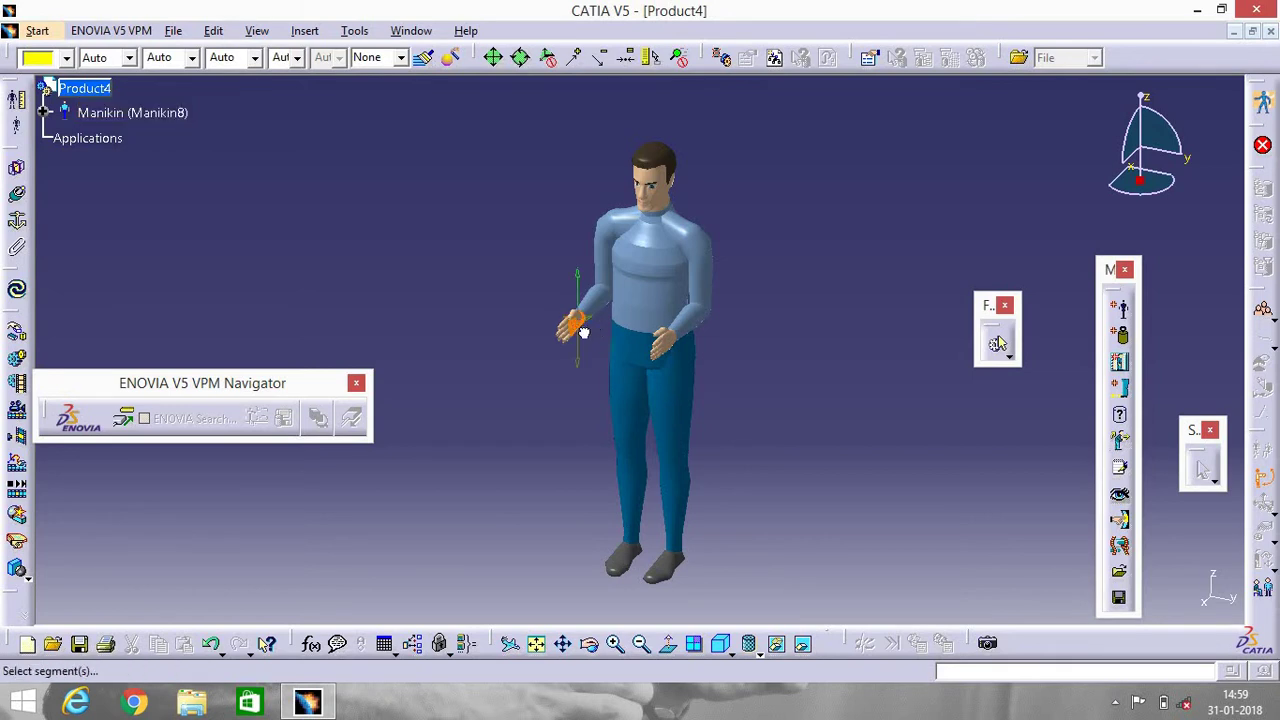
{"action": "left_click_drag", "start_coordinate": [590, 328], "coordinate": [515, 368]}
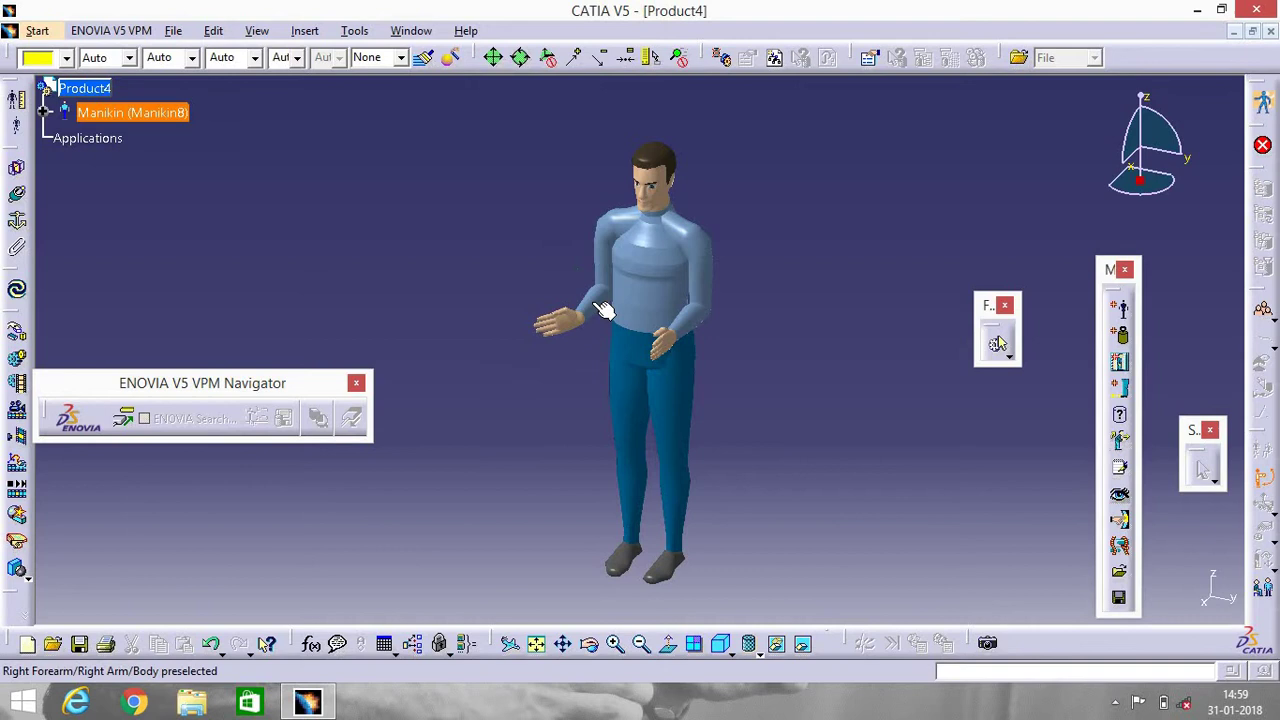
{"action": "left_click_drag", "start_coordinate": [604, 312], "coordinate": [530, 316]}
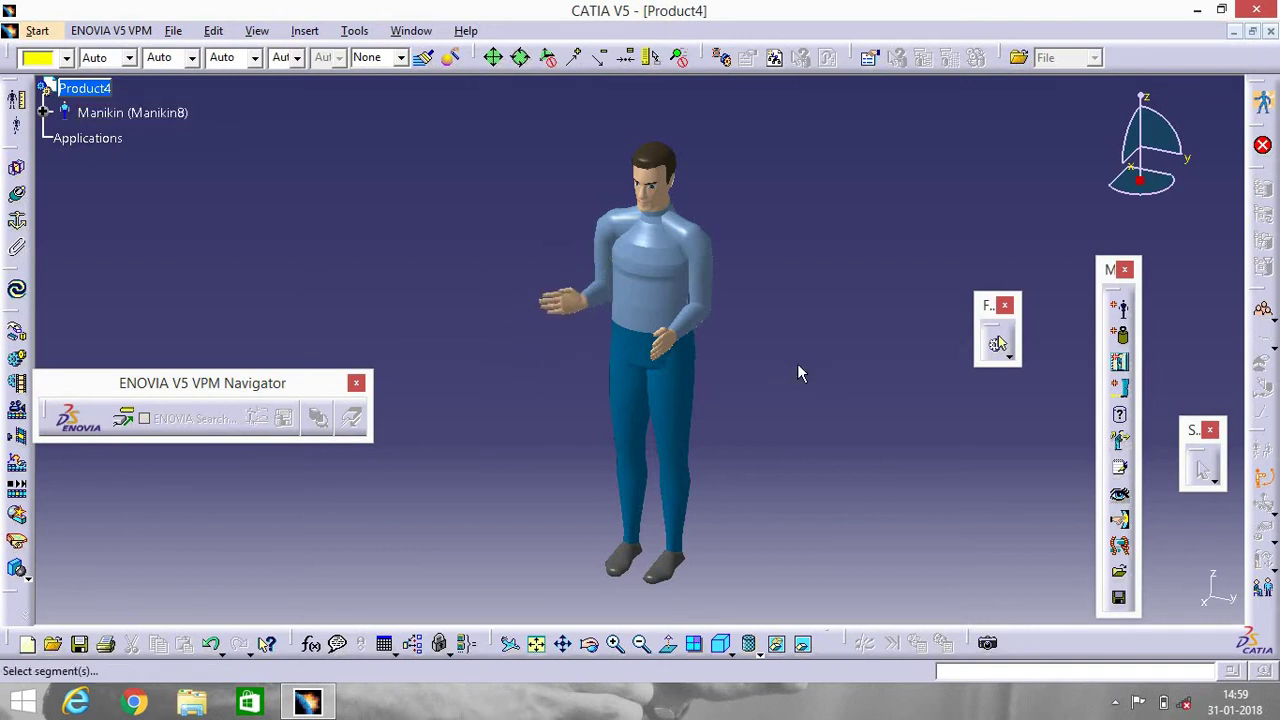
- Open the Posture Editor on Manikin8's lumbar segment
{"action": "left_click", "coordinate": [1265, 485]}
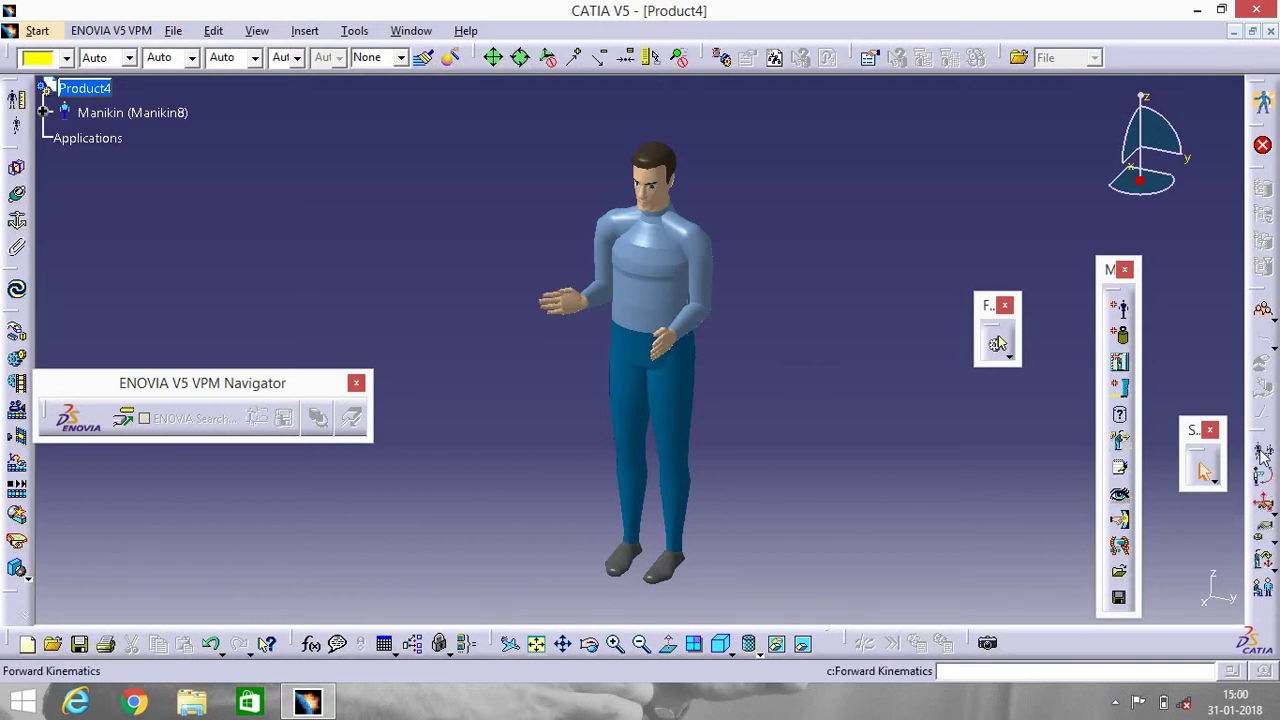
{"action": "left_click", "coordinate": [1263, 453]}
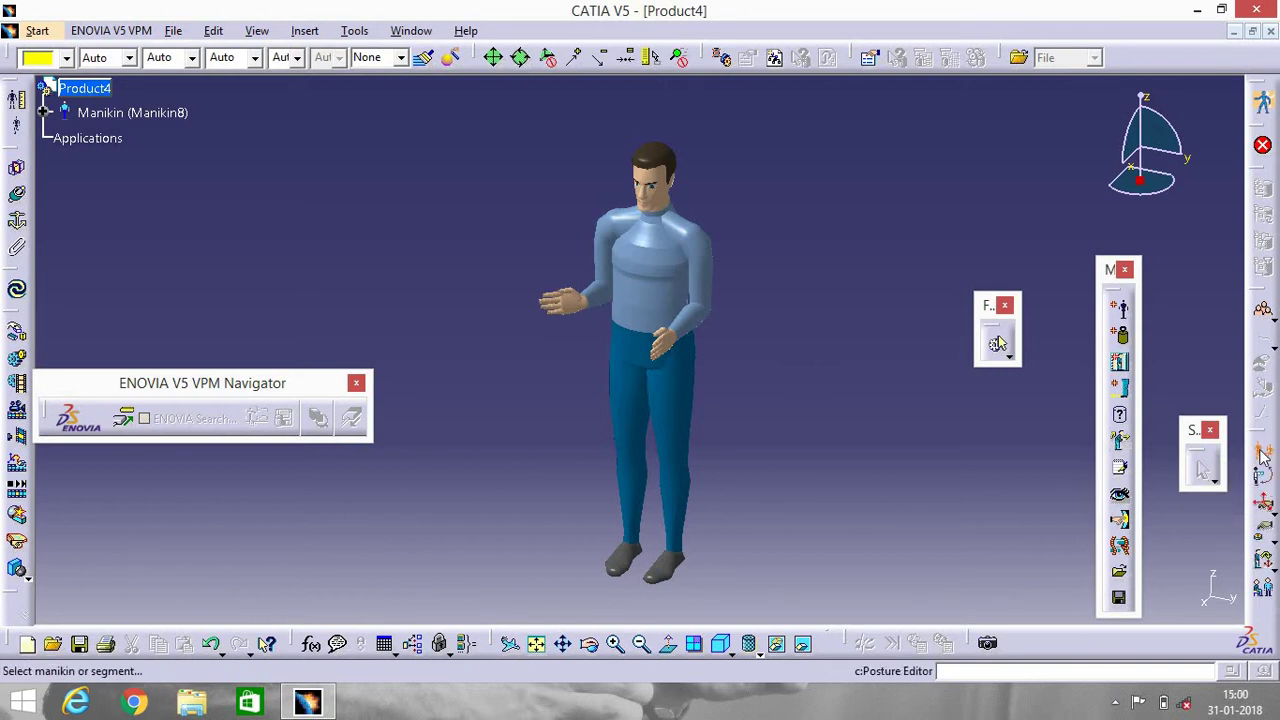
{"action": "left_click", "coordinate": [666, 308]}
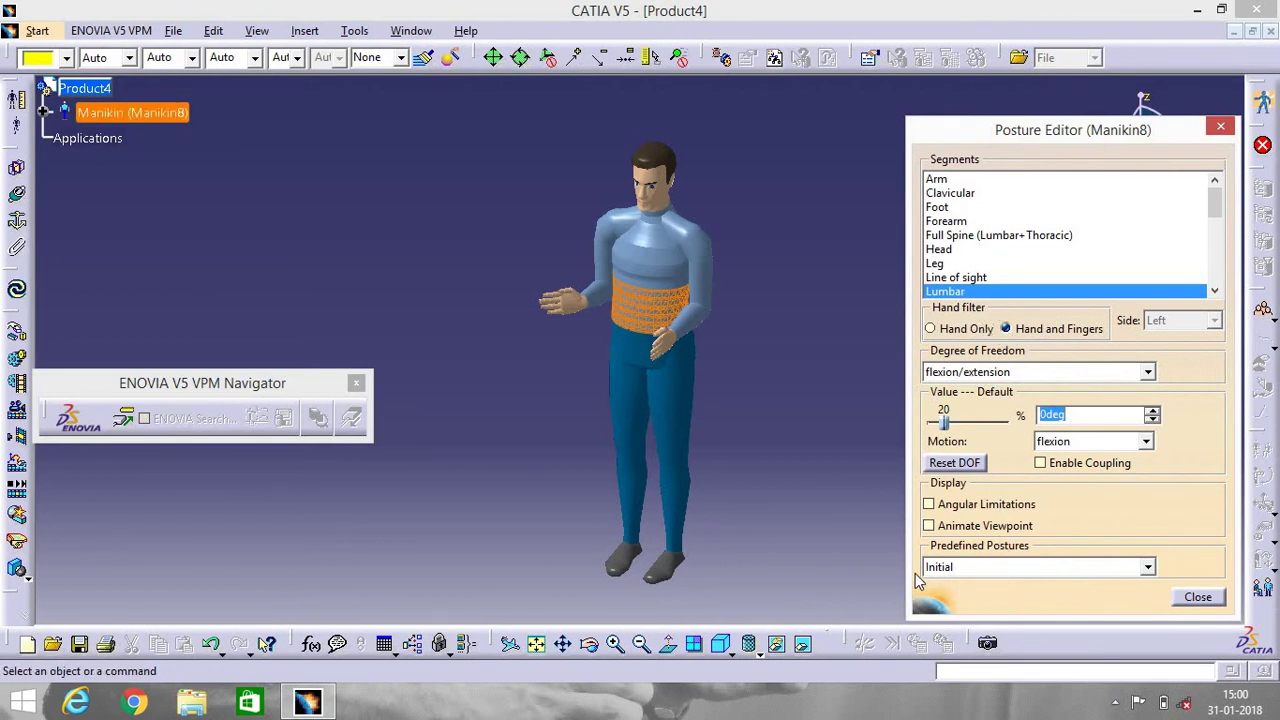
- Try the Stand, Sit, Span and Kneel predefined postures, finishing in Sit
{"action": "left_click", "coordinate": [1147, 568]}
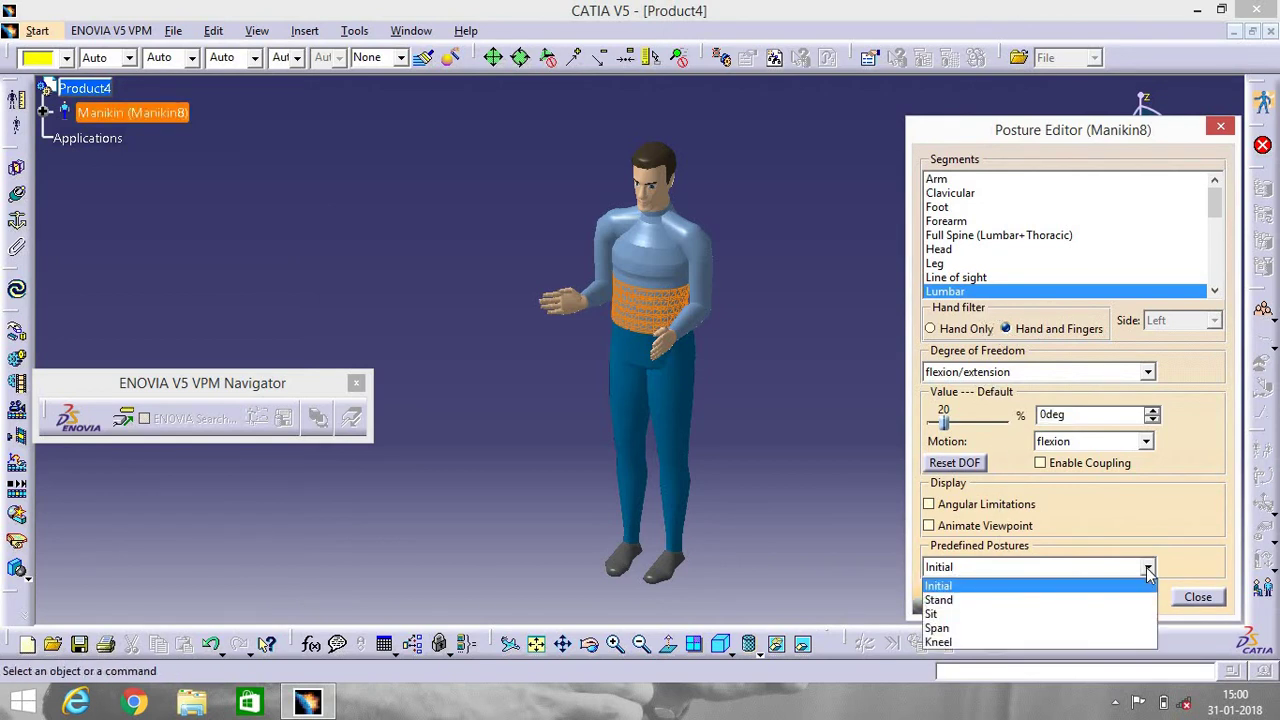
{"action": "left_click", "coordinate": [945, 600]}
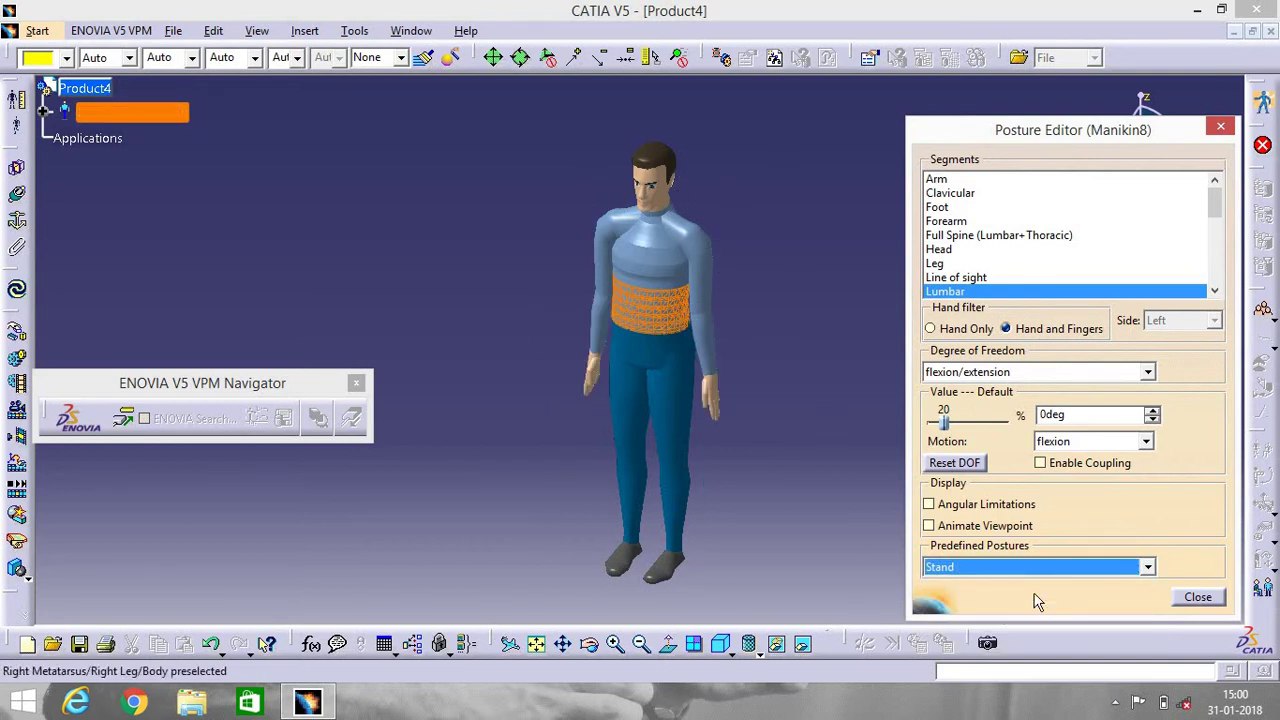
{"action": "left_click", "coordinate": [1147, 567]}
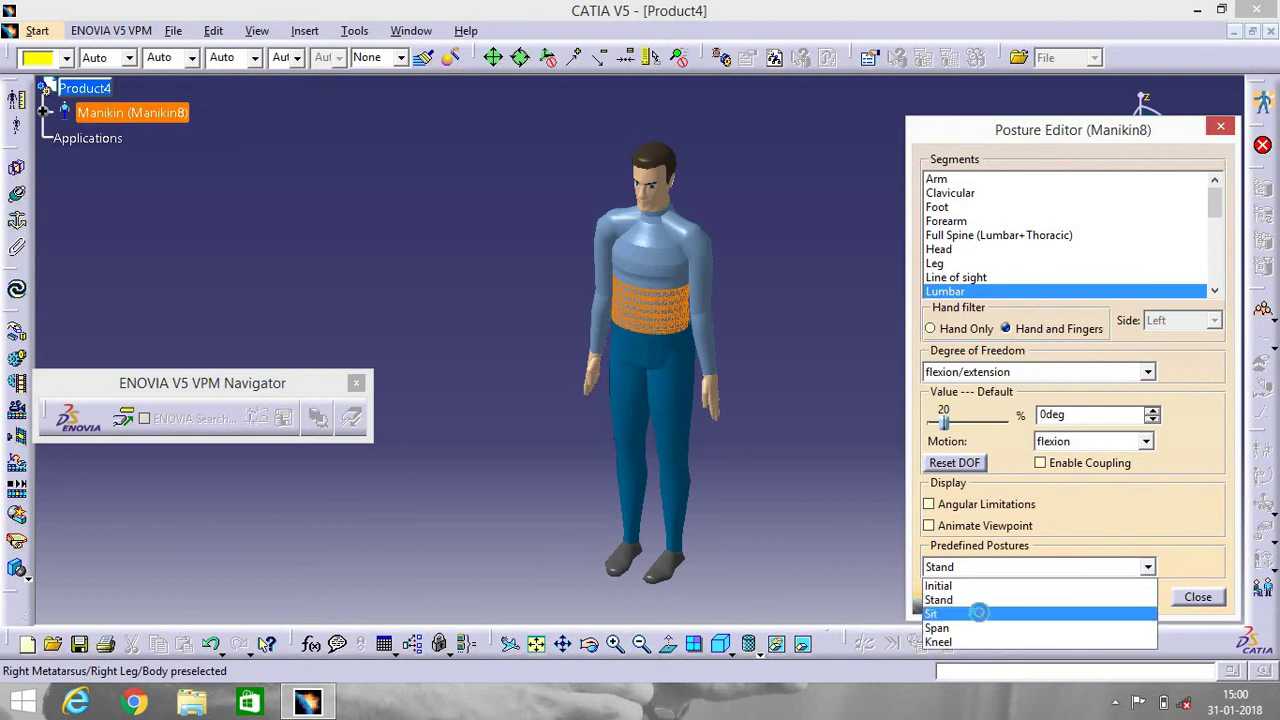
{"action": "left_click", "coordinate": [978, 611]}
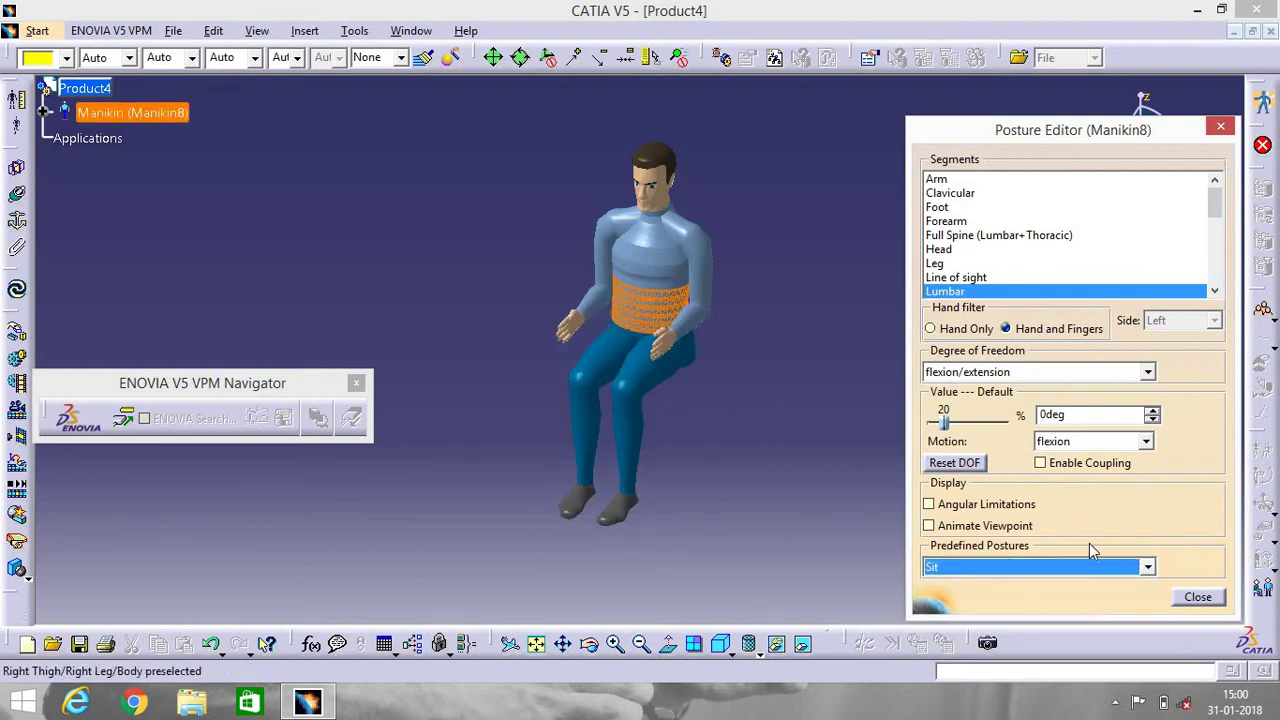
{"action": "left_click", "coordinate": [1136, 566]}
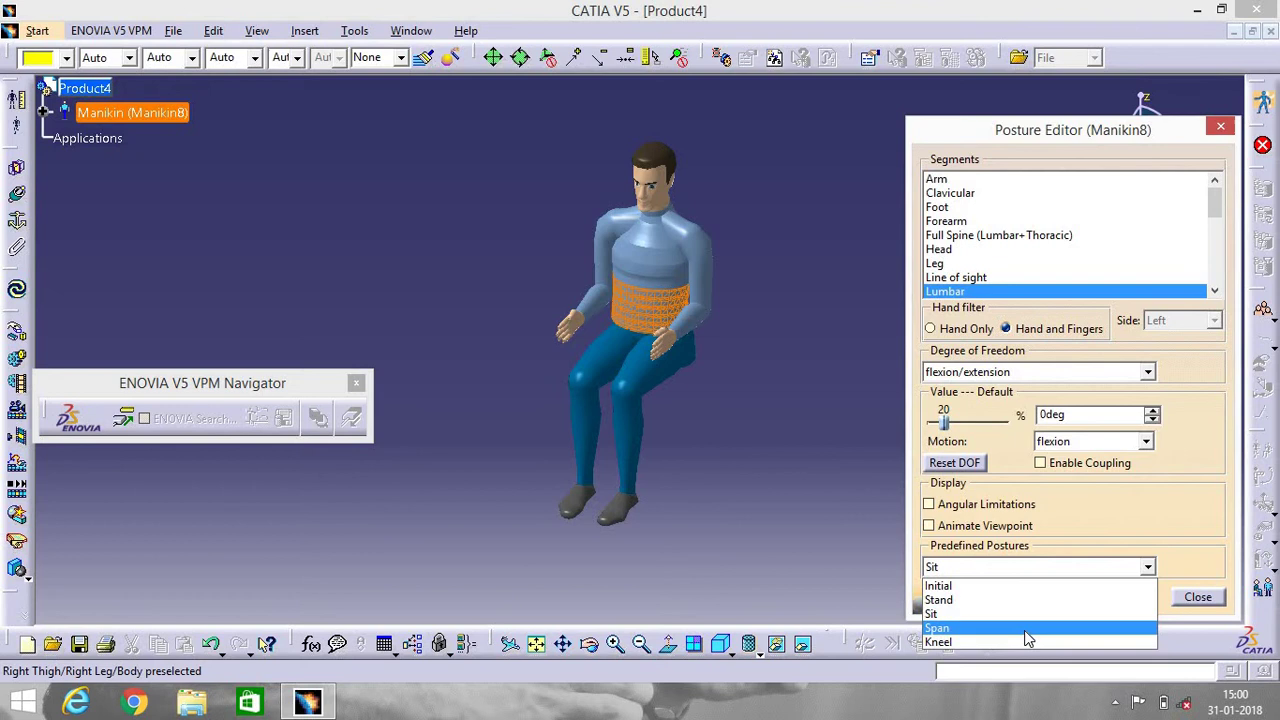
{"action": "left_click", "coordinate": [1024, 630]}
{"action": "left_click", "coordinate": [1145, 566]}
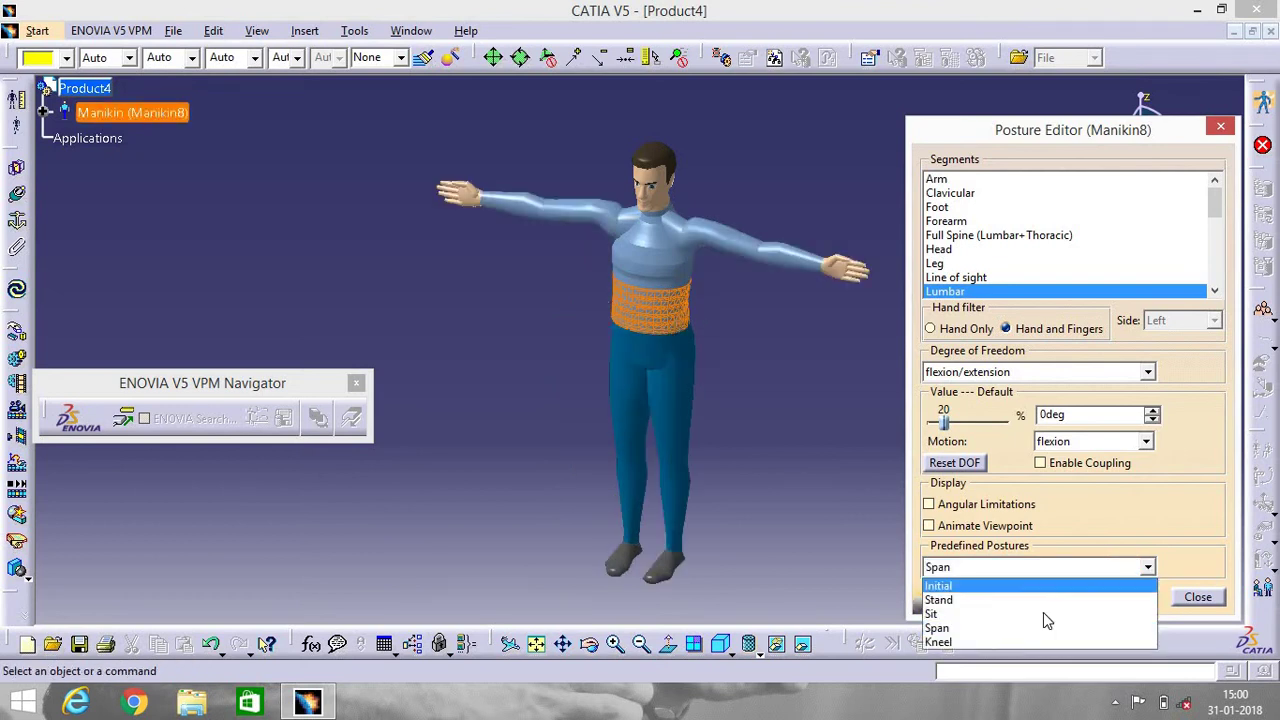
{"action": "left_click", "coordinate": [1022, 645]}
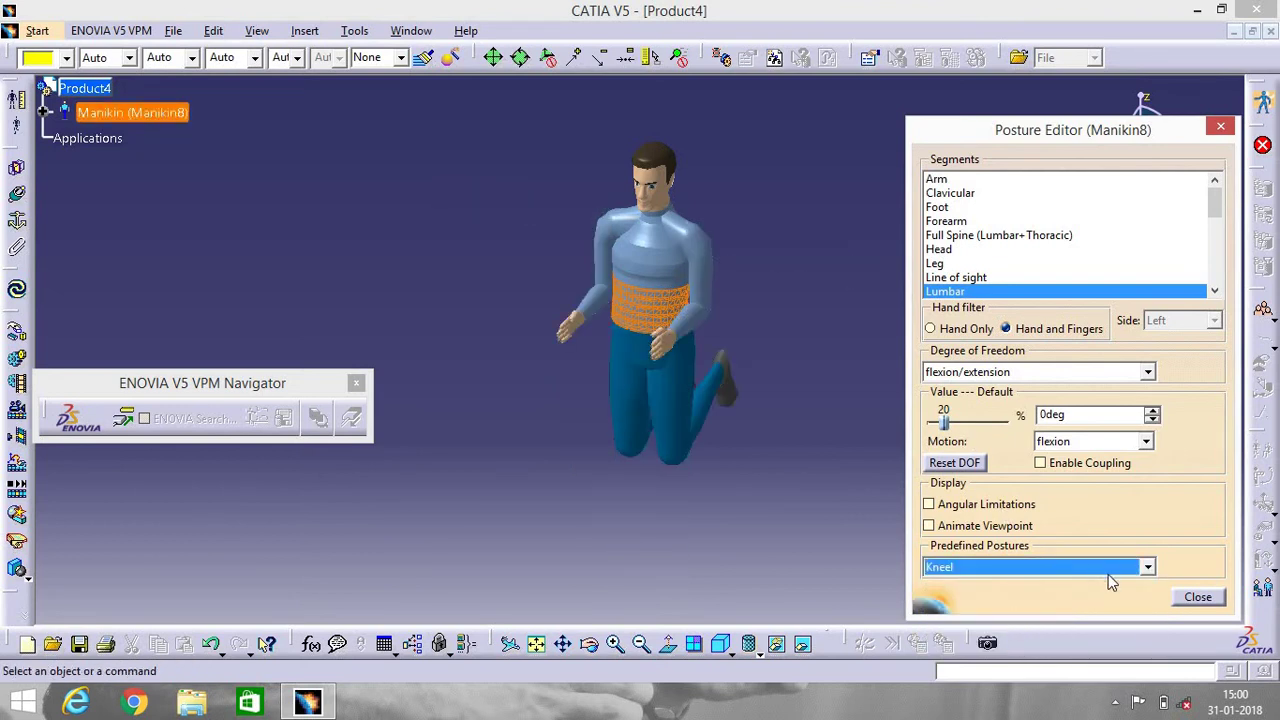
{"action": "left_click", "coordinate": [1138, 566]}
{"action": "left_click", "coordinate": [1027, 613]}
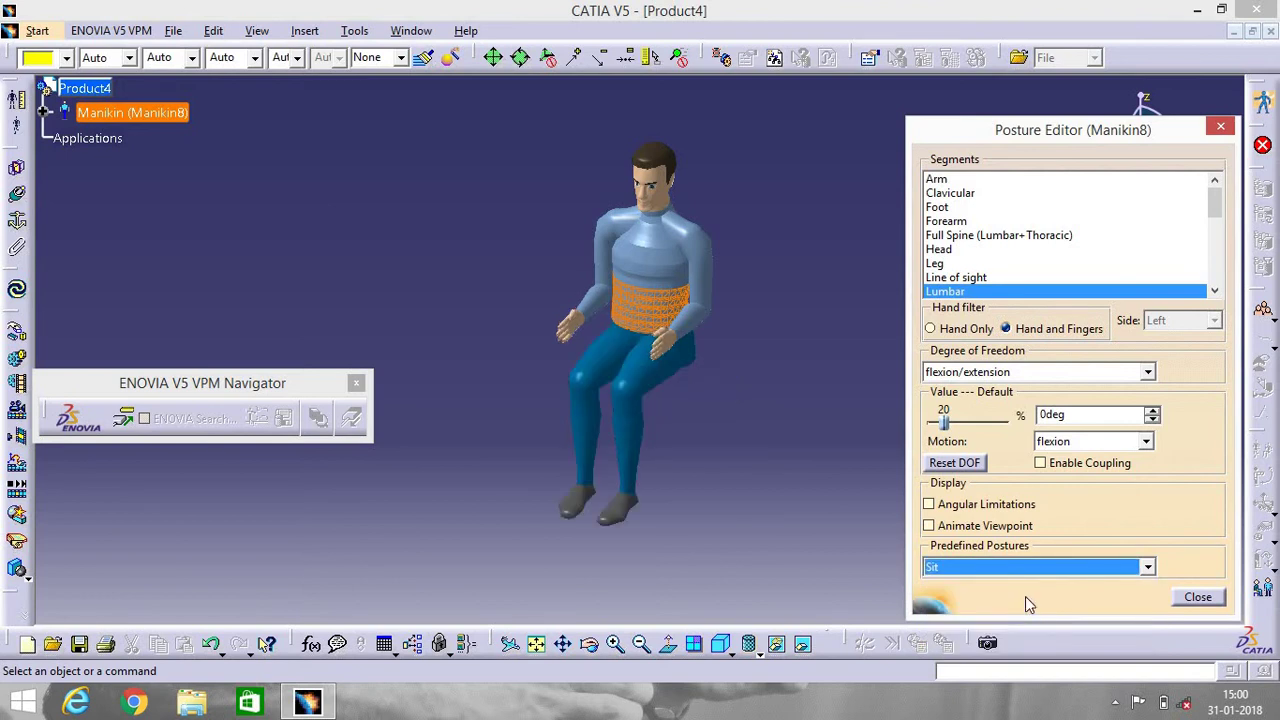
- Raise the right arm to 66.638° flexion and extend the left arm to −44.498°
{"action": "left_click", "coordinate": [938, 182]}
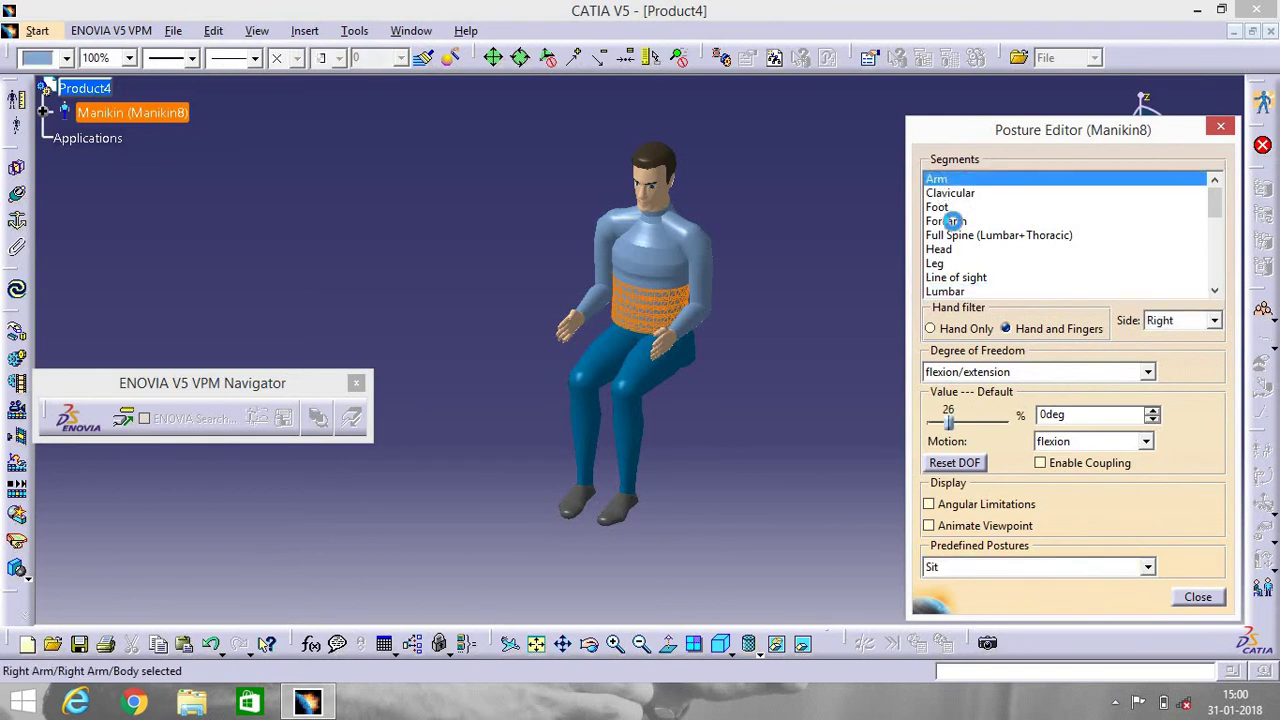
{"action": "left_click", "coordinate": [950, 423]}
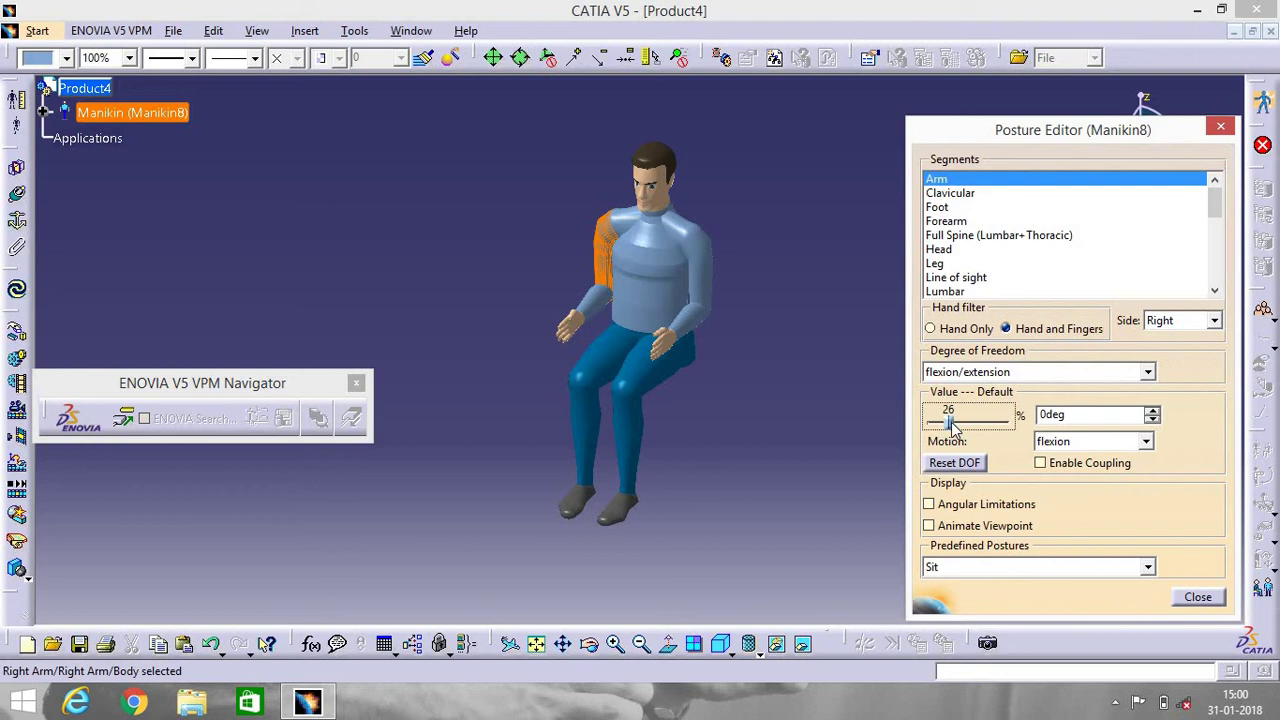
{"action": "left_click_drag", "start_coordinate": [952, 425], "coordinate": [976, 425]}
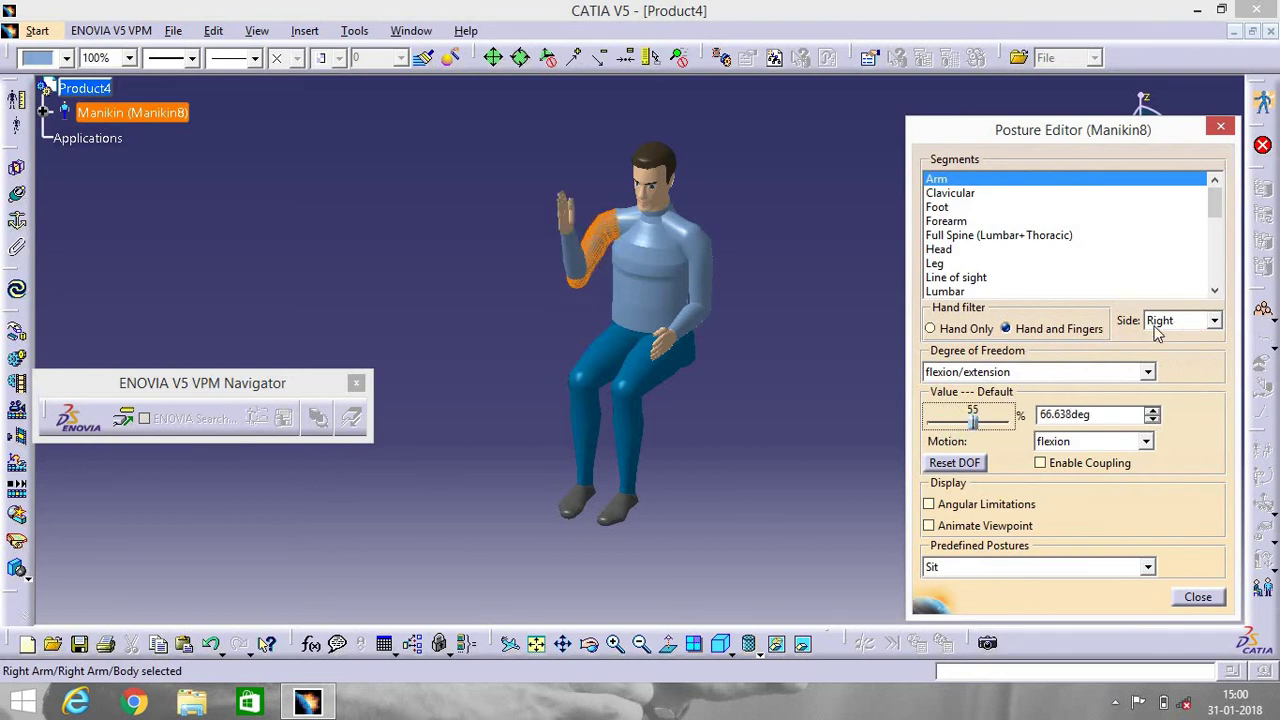
{"action": "left_click", "coordinate": [1193, 320]}
{"action": "left_click", "coordinate": [1196, 339]}
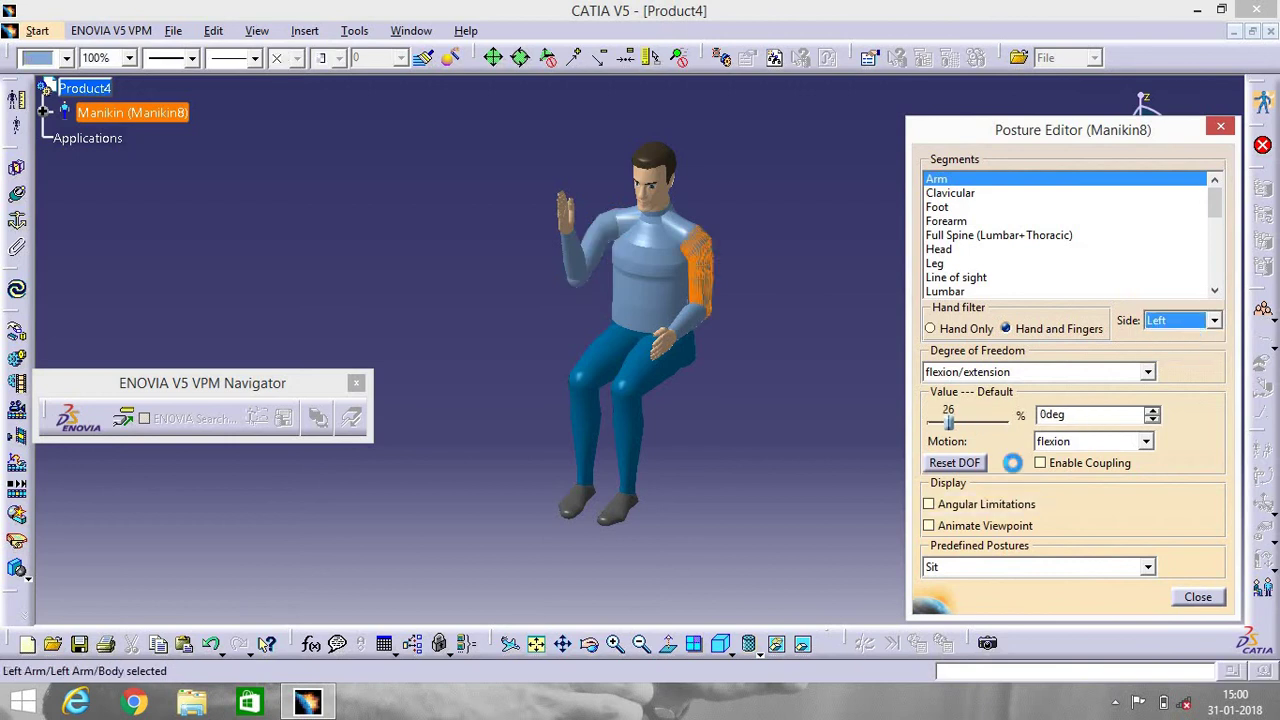
{"action": "left_click_drag", "start_coordinate": [952, 425], "coordinate": [936, 428]}
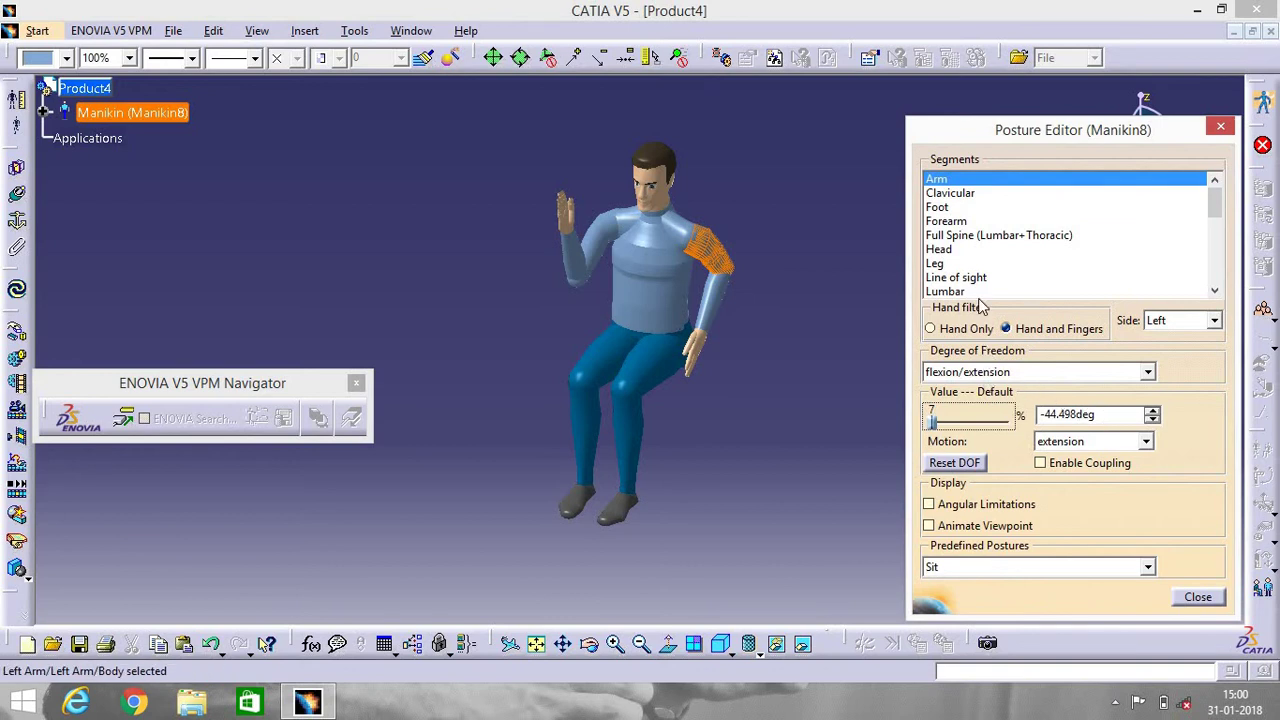
- Set the left foot to −40.109° and the right foot to −34.178° plantar flexion
{"action": "left_click", "coordinate": [937, 207]}
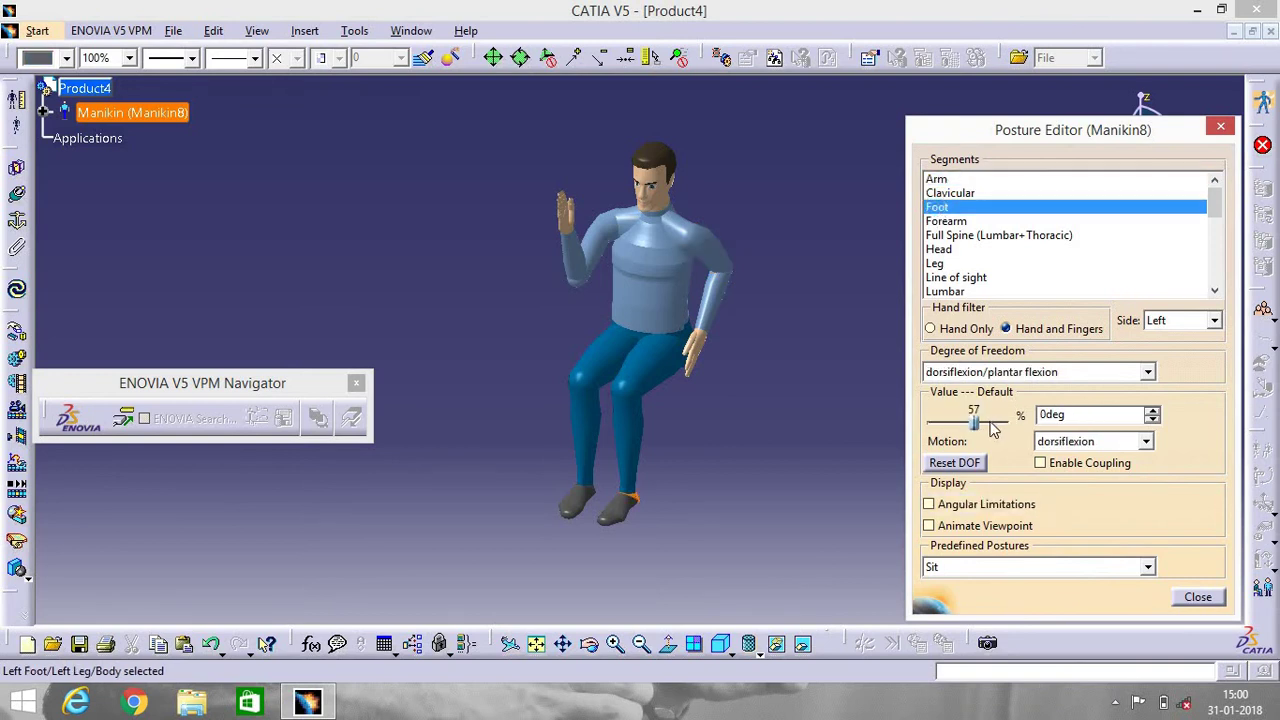
{"action": "left_click_drag", "start_coordinate": [975, 422], "coordinate": [934, 425]}
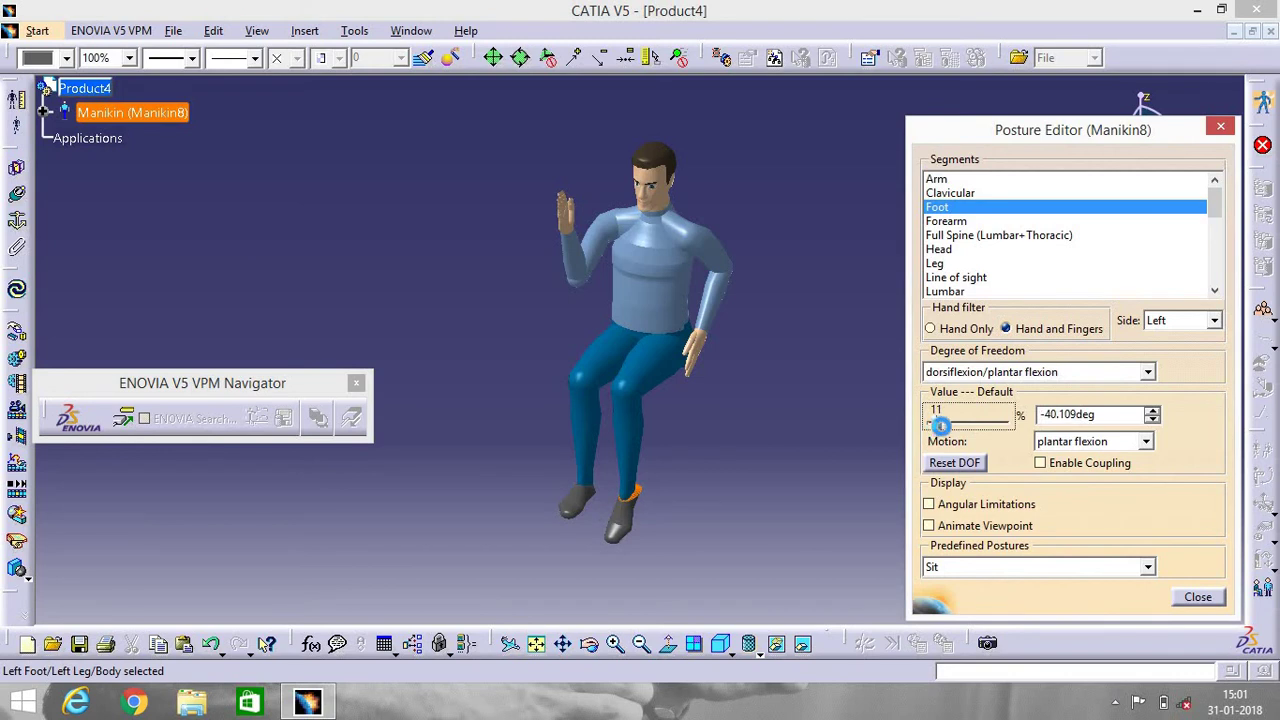
{"action": "left_click", "coordinate": [1200, 321]}
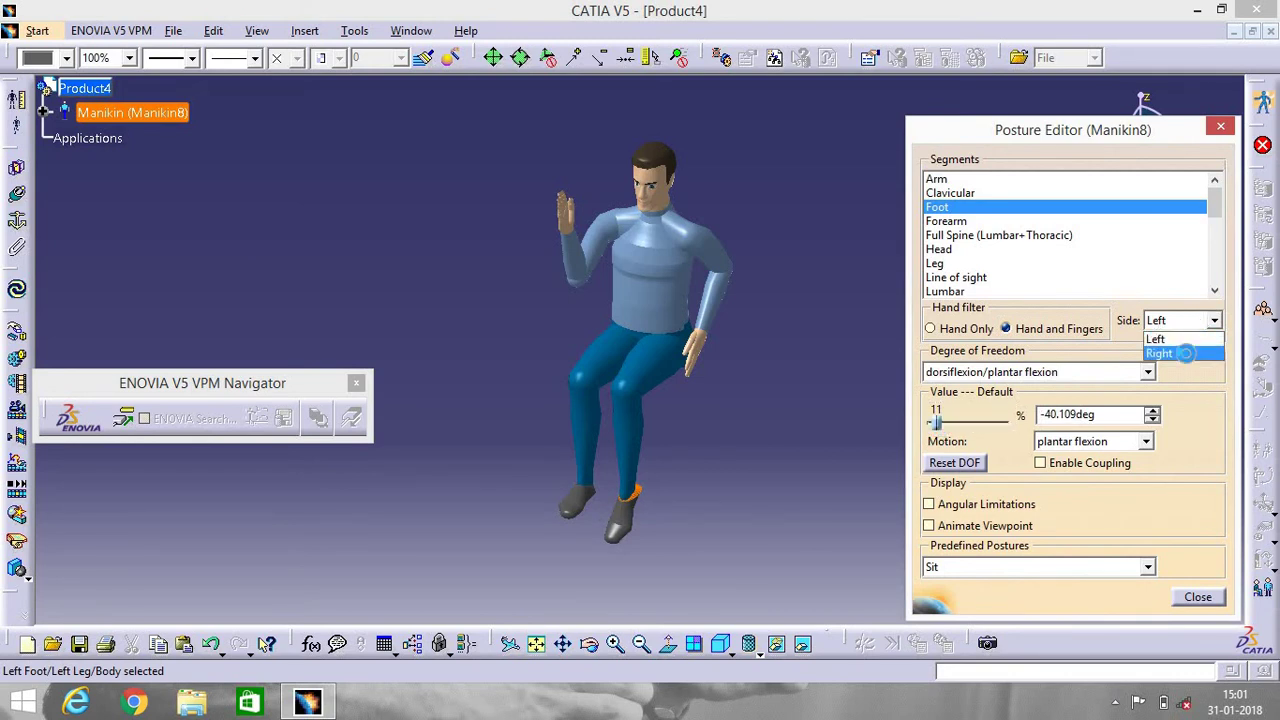
{"action": "left_click", "coordinate": [1193, 353]}
{"action": "left_click_drag", "start_coordinate": [973, 425], "coordinate": [941, 420]}
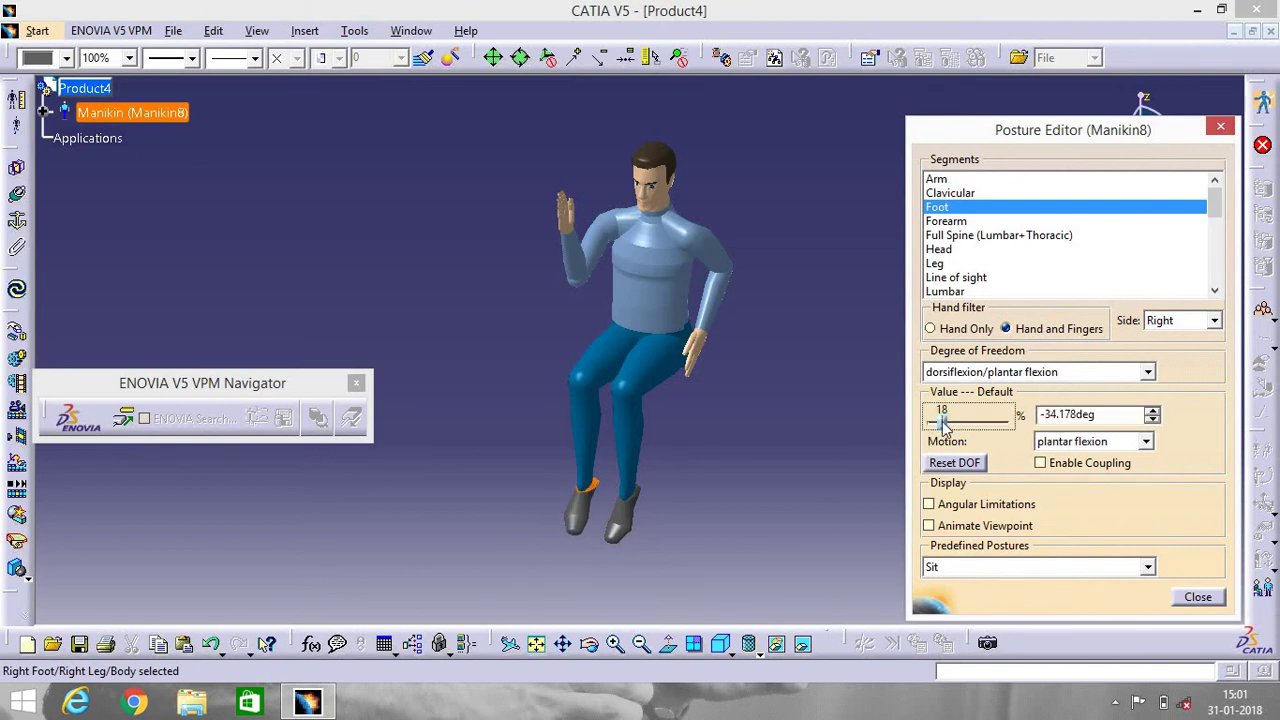
- Set right leg flexion to 0° and left leg flexion to 106.178°
{"action": "left_click", "coordinate": [934, 264]}
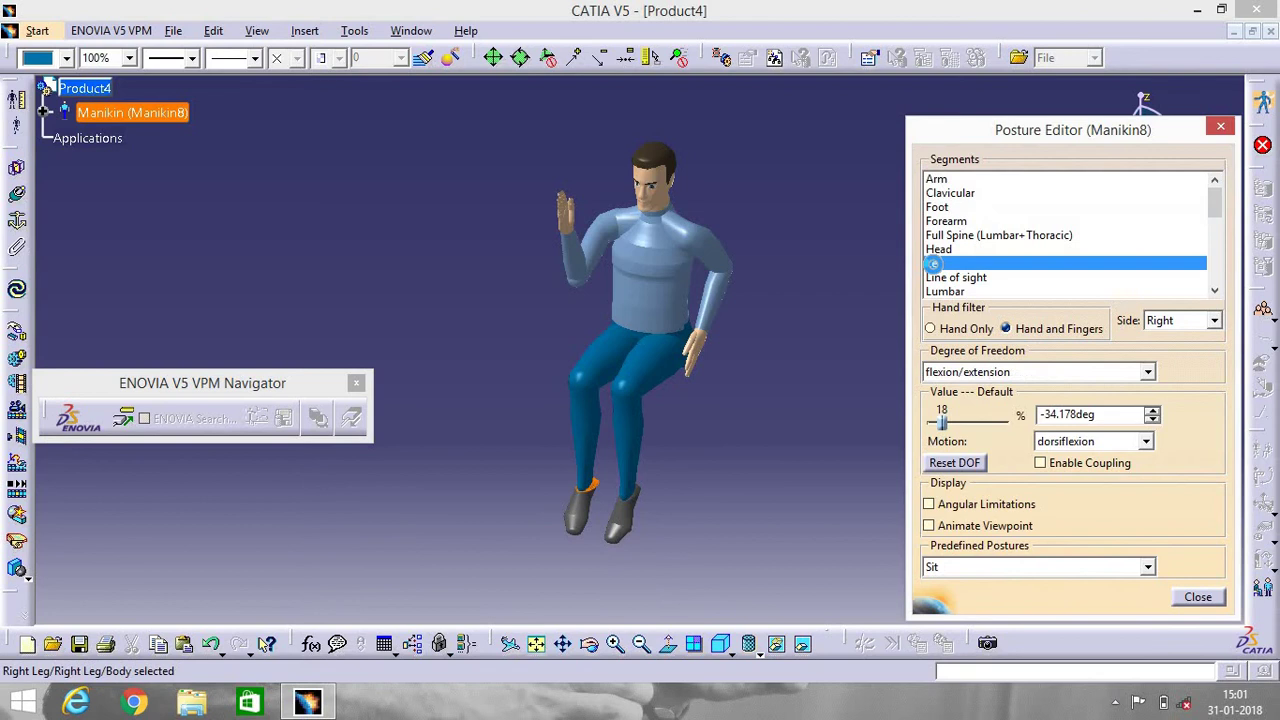
{"action": "left_click_drag", "start_coordinate": [983, 425], "coordinate": [926, 420]}
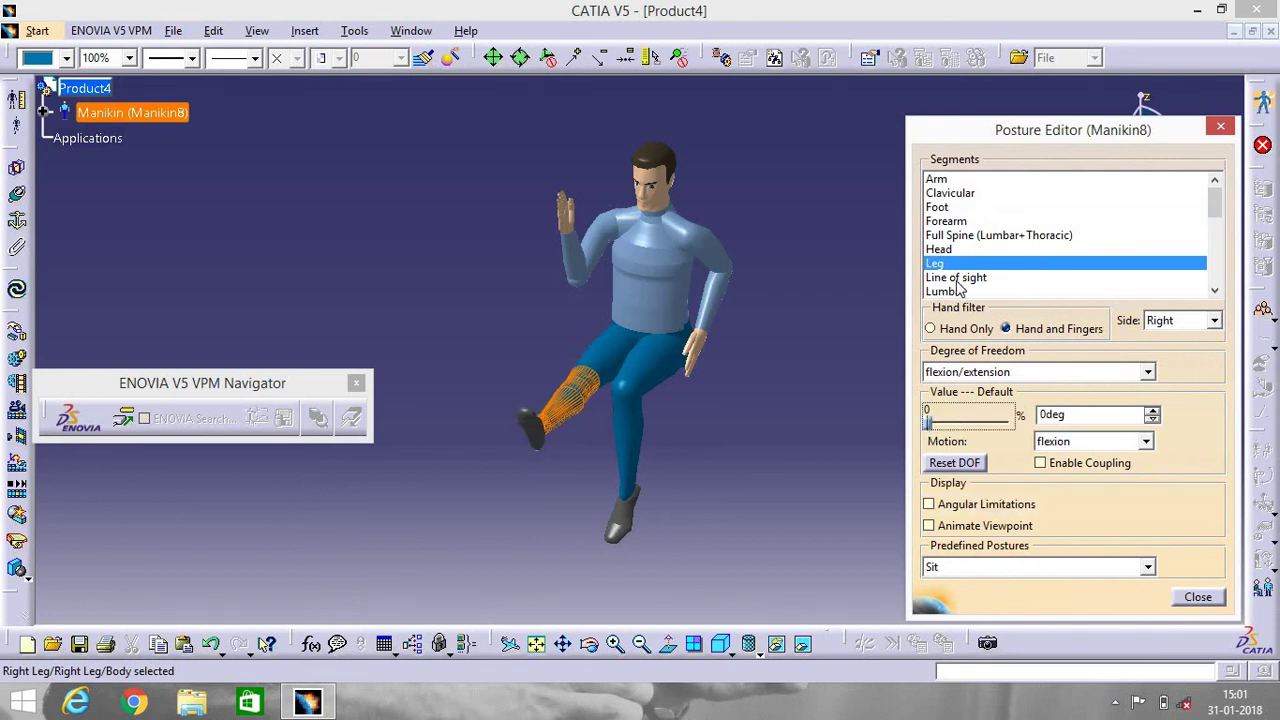
{"action": "left_click", "coordinate": [1212, 320]}
{"action": "left_click", "coordinate": [1162, 334]}
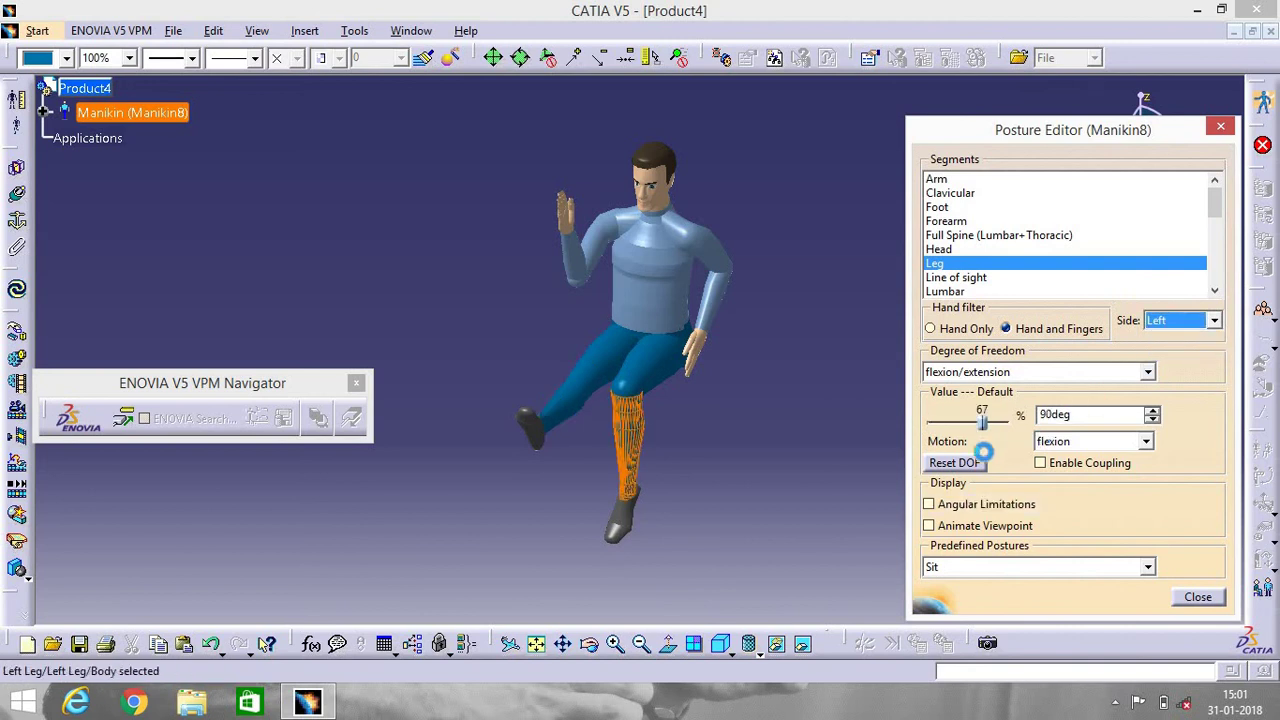
{"action": "left_click_drag", "start_coordinate": [983, 422], "coordinate": [995, 422]}
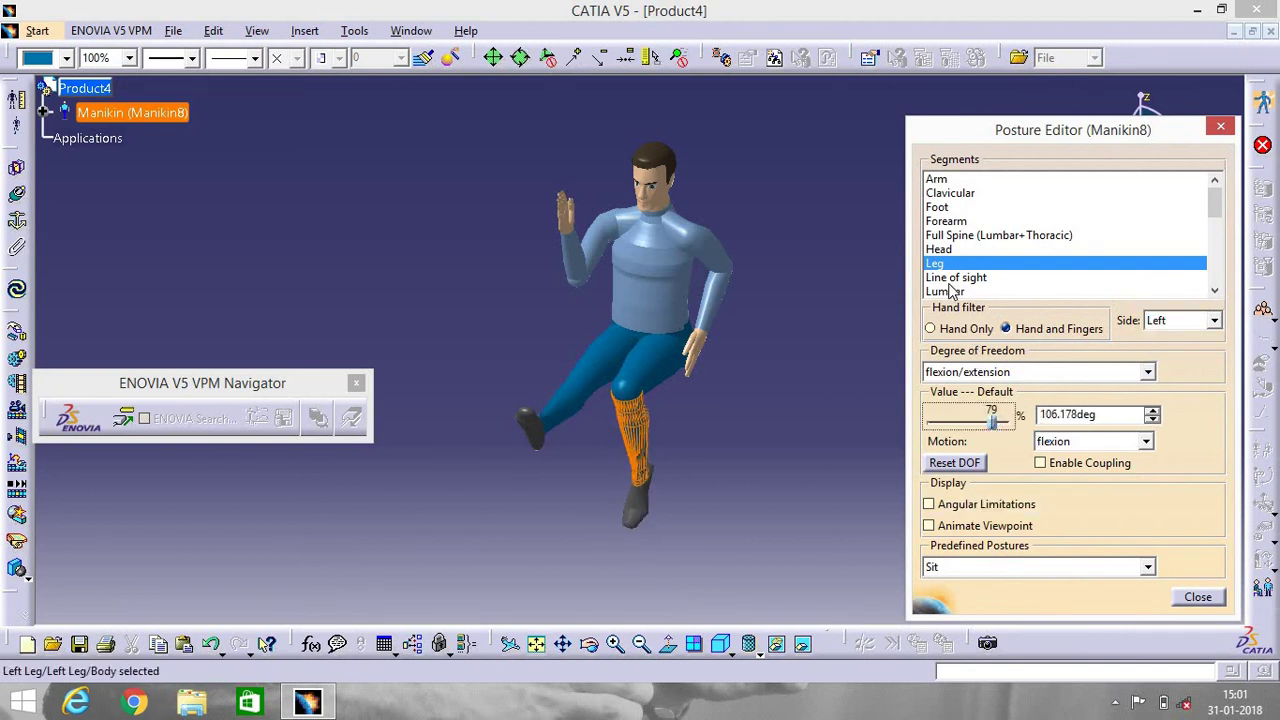
- Tilt the head forward about 17.6°, then apply Stand and close the Posture Editor
{"action": "left_click", "coordinate": [940, 250]}
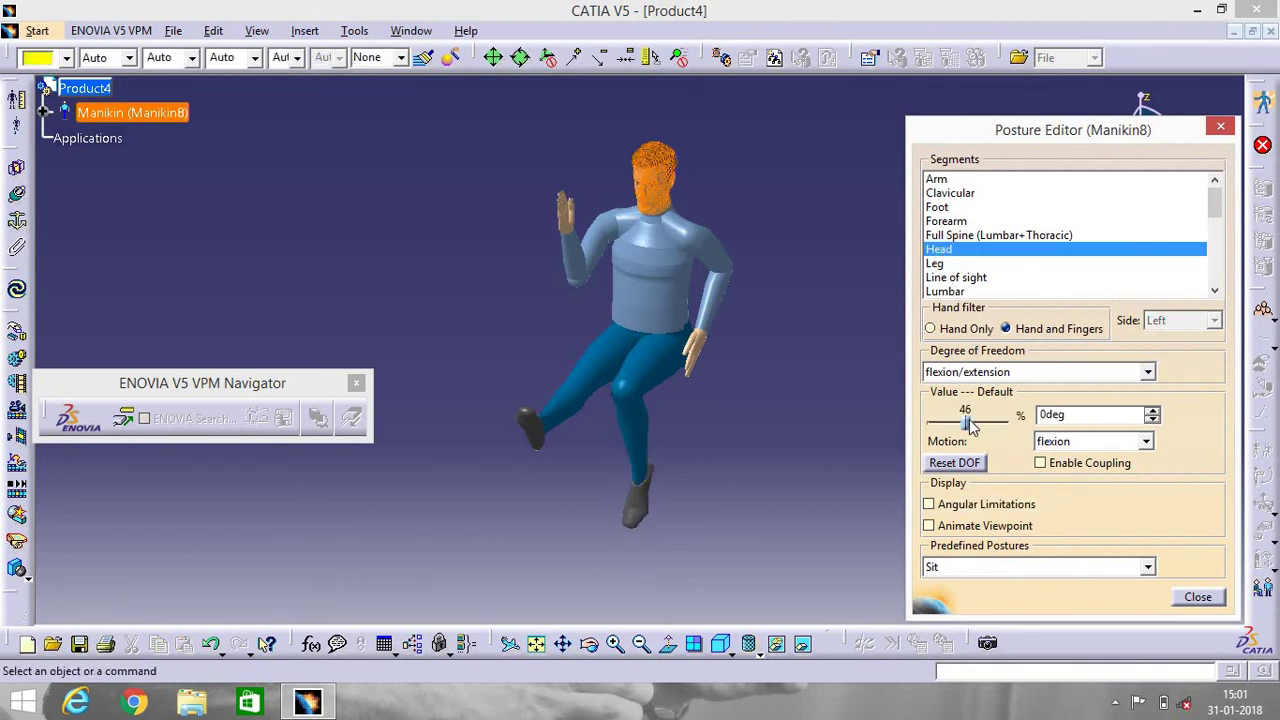
{"action": "left_click_drag", "start_coordinate": [988, 418], "coordinate": [998, 421]}
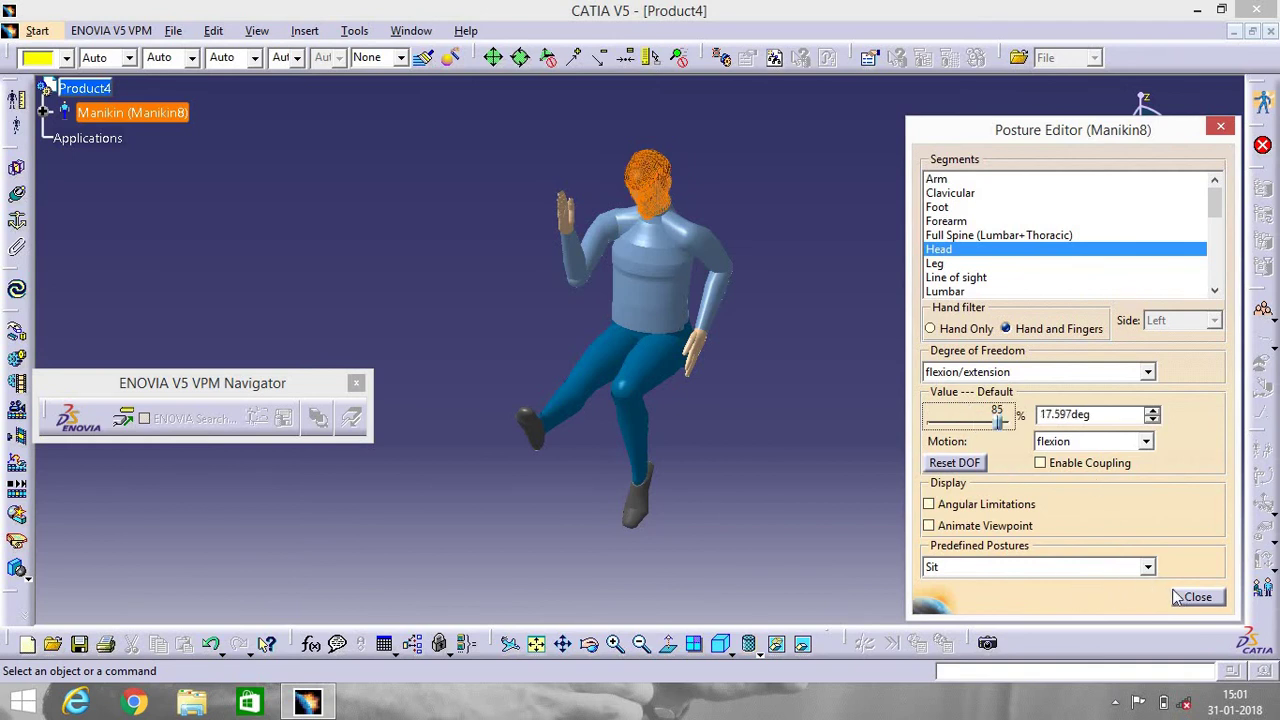
{"action": "left_click", "coordinate": [1147, 567]}
{"action": "left_click", "coordinate": [1040, 609]}
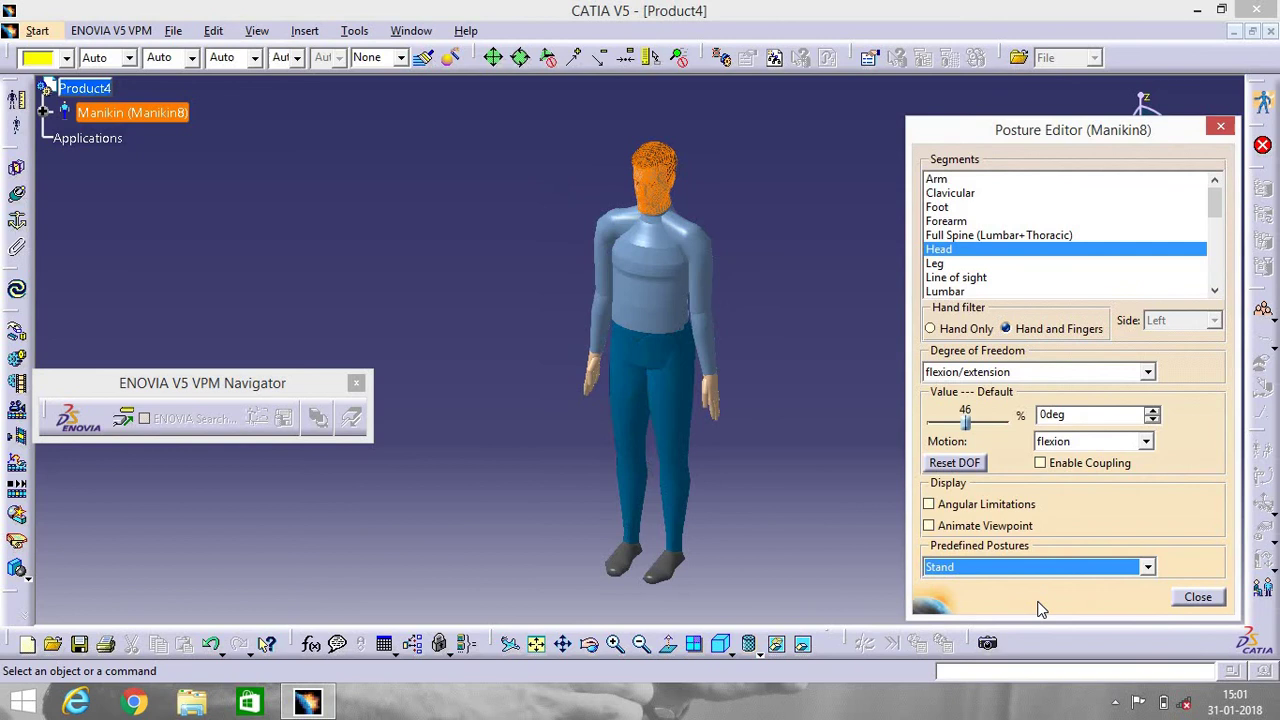
{"action": "left_click", "coordinate": [1148, 568]}
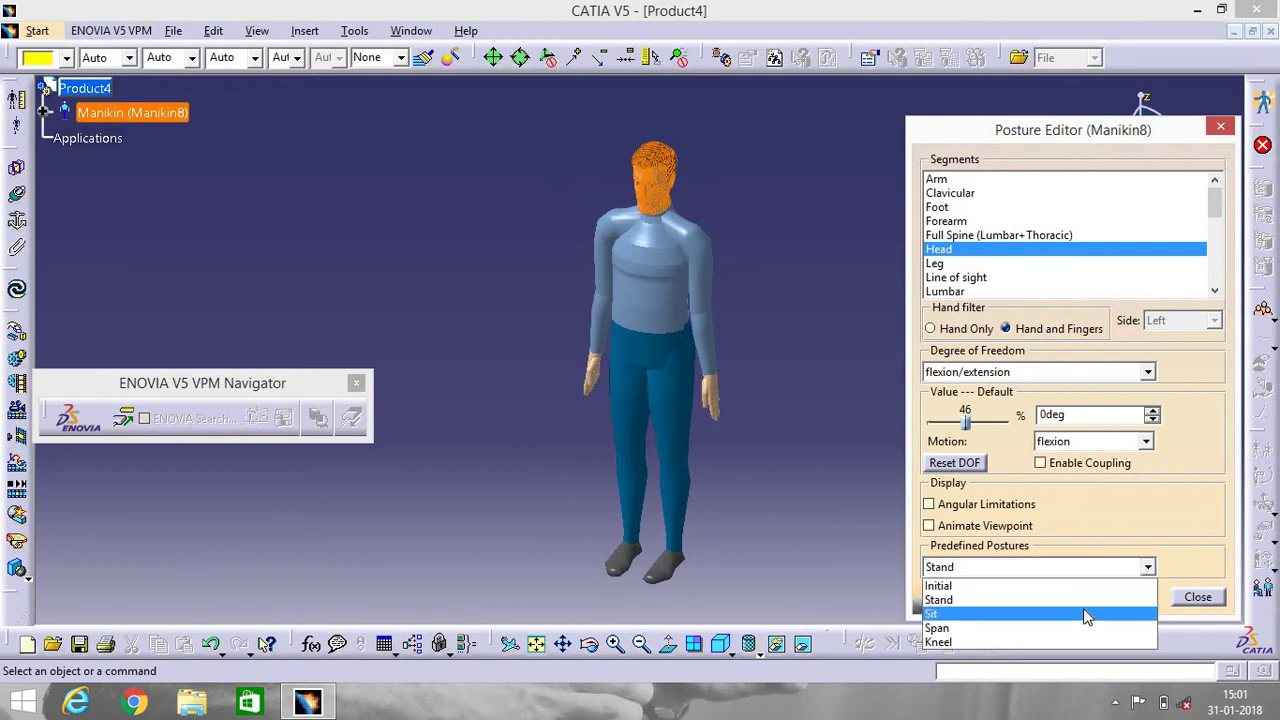
{"action": "left_click", "coordinate": [1076, 600]}
{"action": "left_click", "coordinate": [1195, 597]}
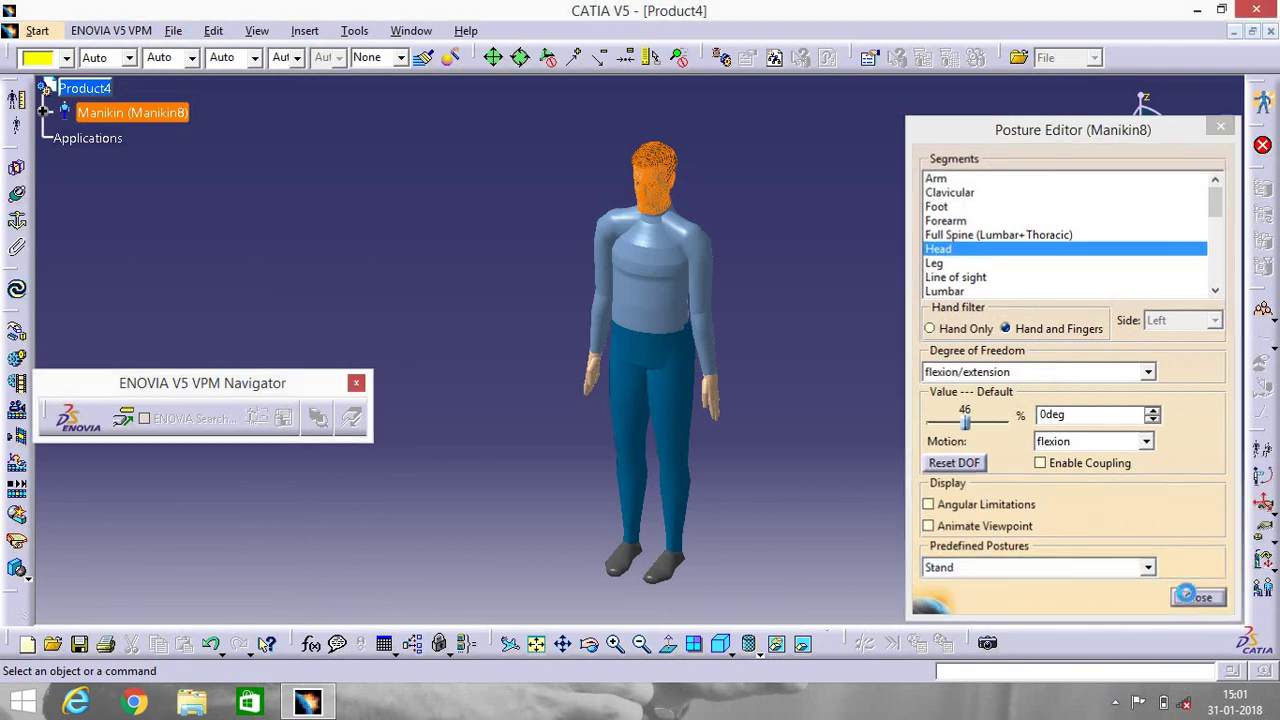